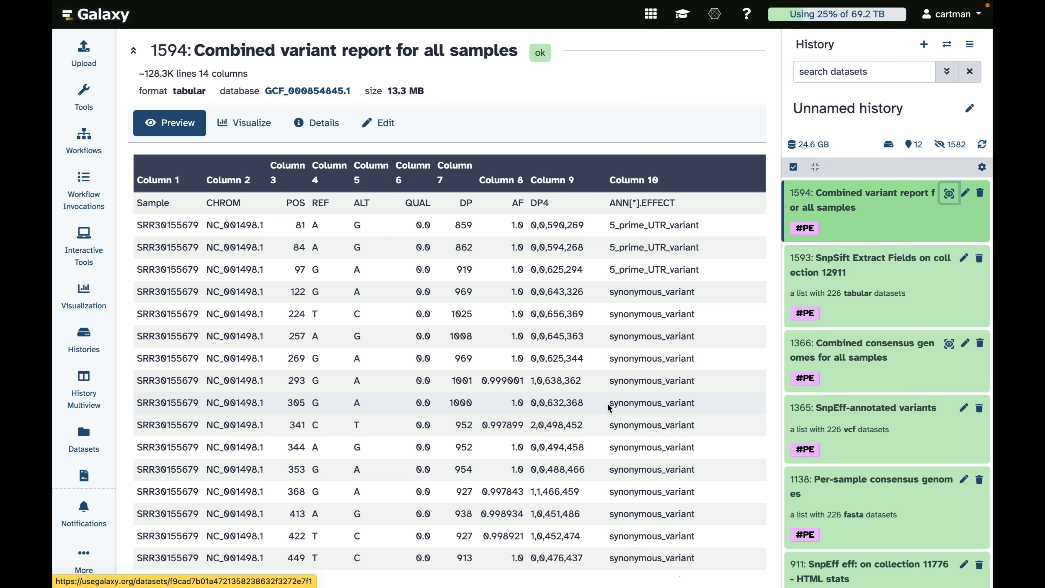
Step: Preview the combined consensus genomes dataset and the combined variant report for all samples
click(834, 348)
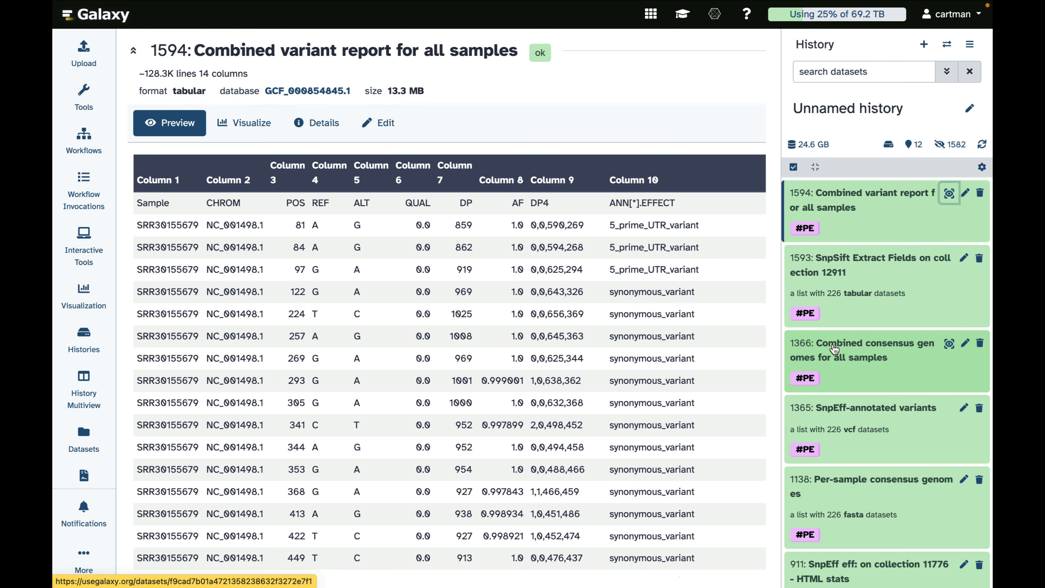
click(949, 344)
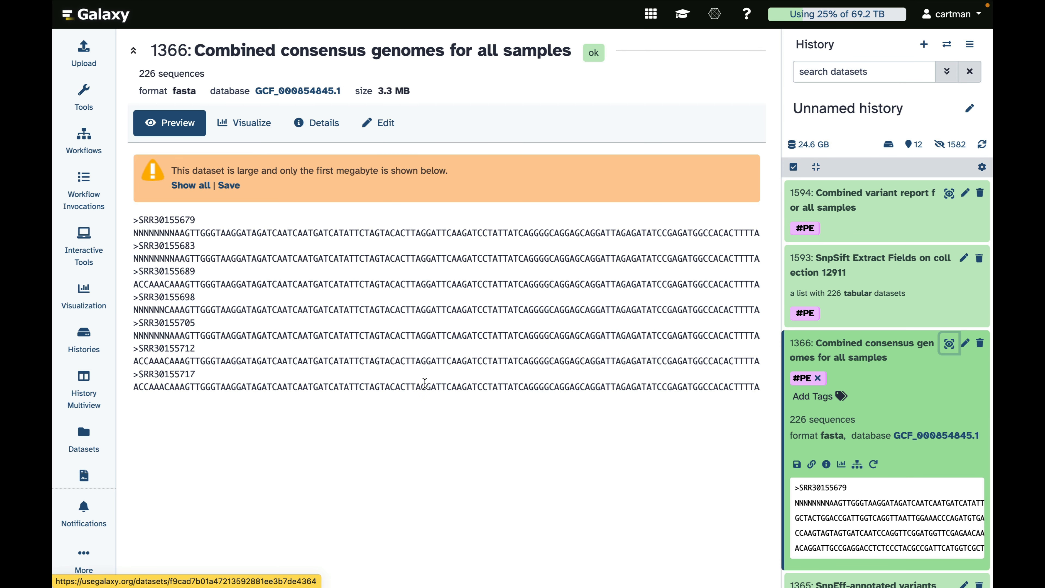
click(835, 205)
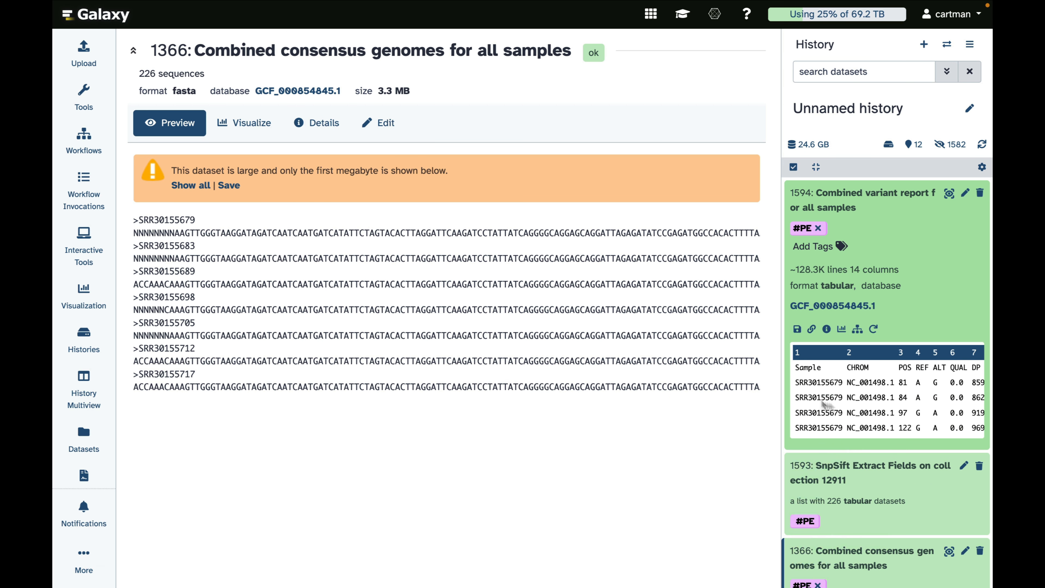
click(948, 194)
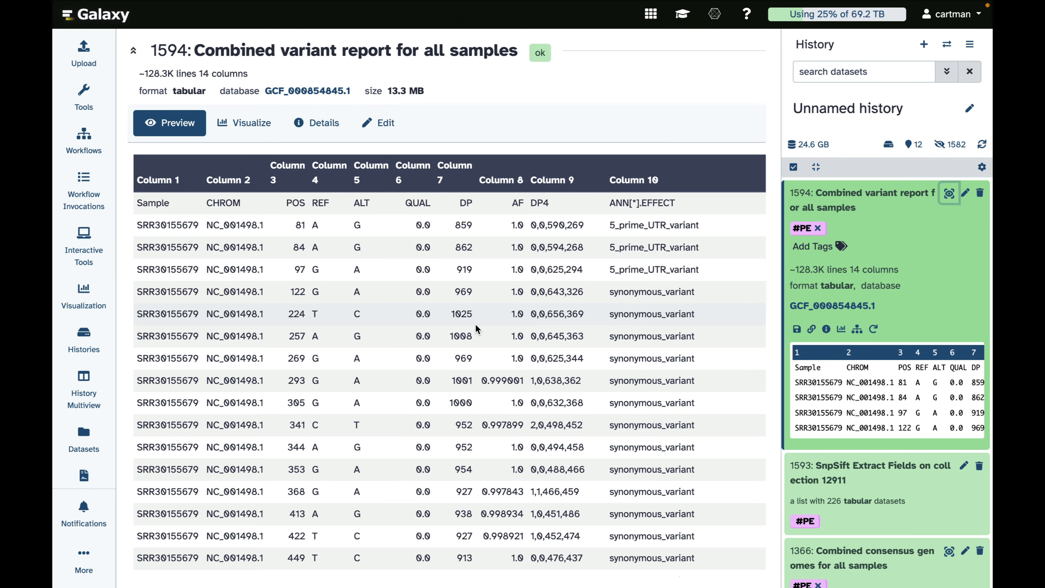
scroll(622, 433, down, 10)
scroll(622, 433, down, 15)
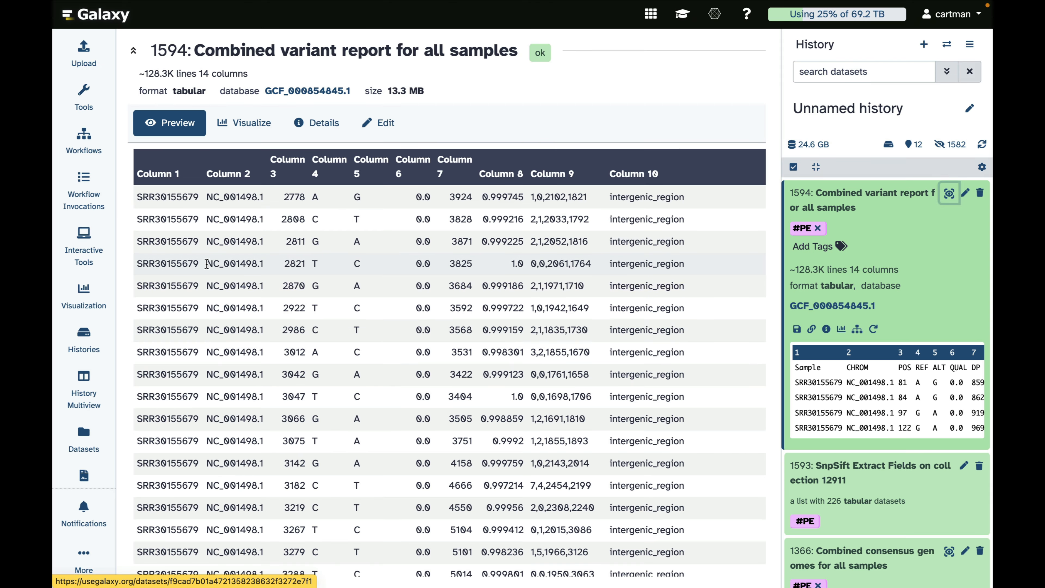
Step: Copy the accession NC_001498.1 from the variant report's CHROM column and open the NCBI Accession Download tool
drag(206, 264, 267, 263)
key(ctrl+c)
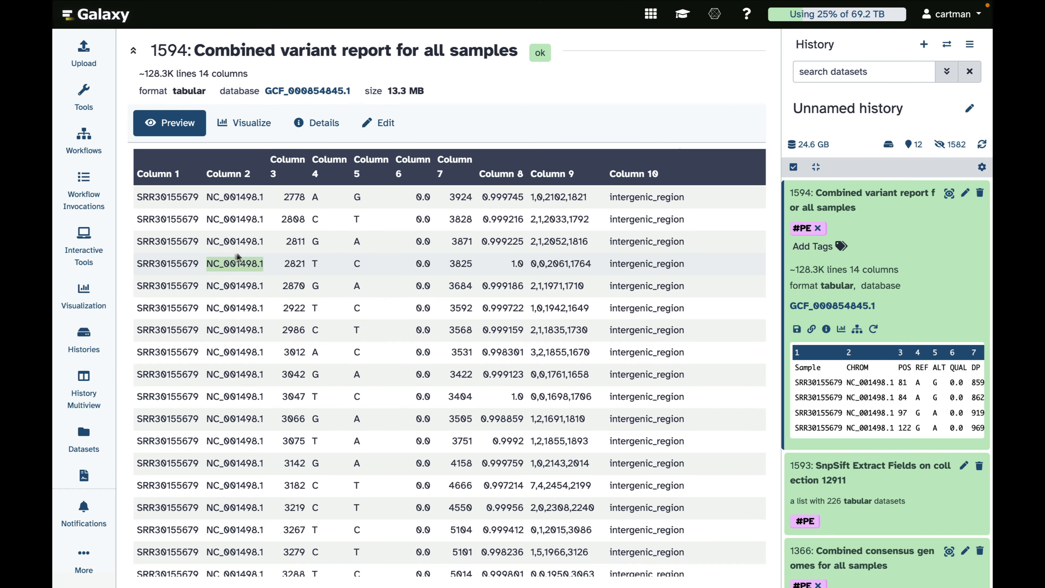
click(82, 98)
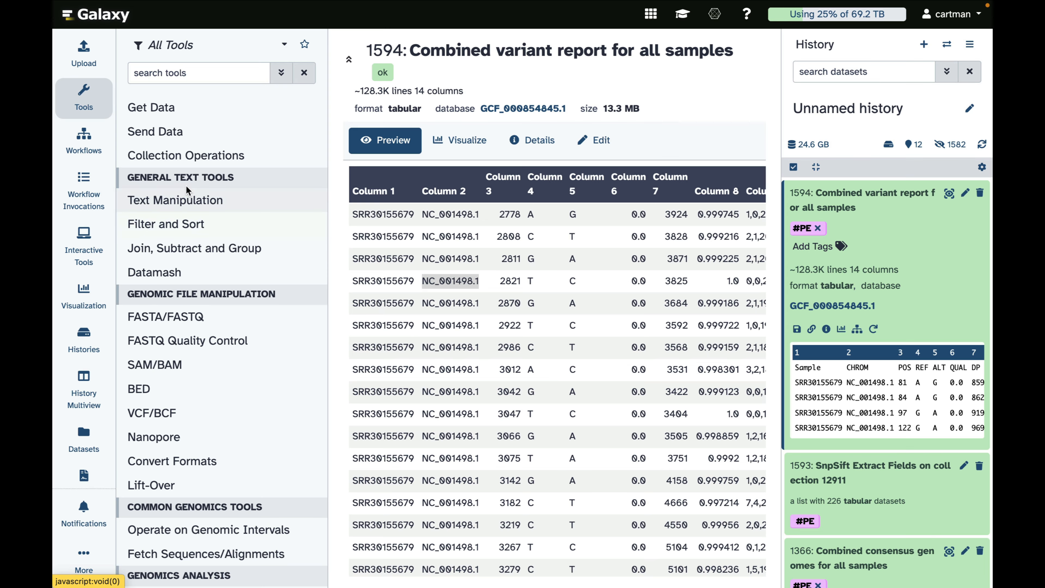
click(146, 107)
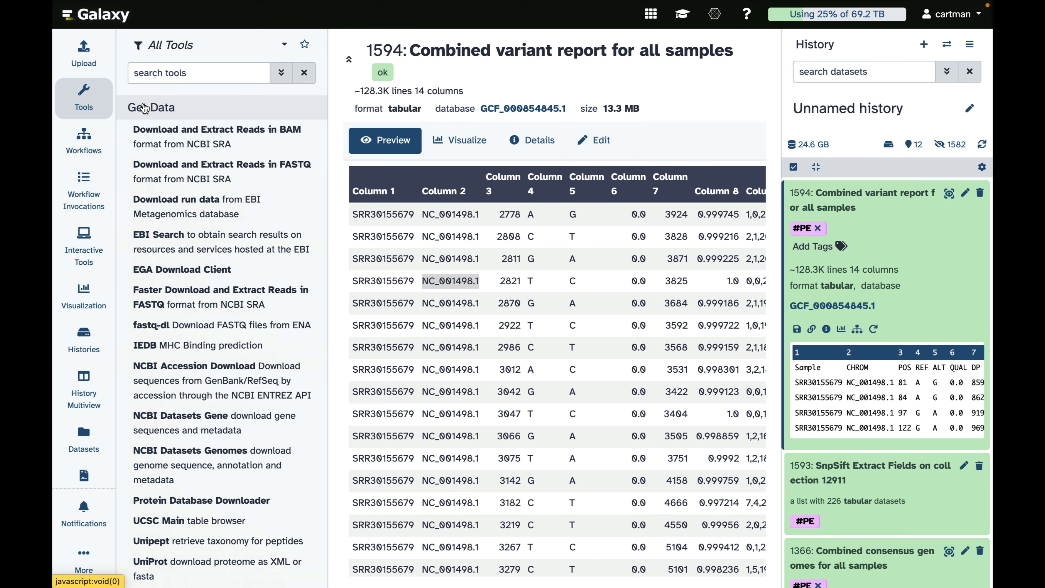
scroll(181, 319, down, 4)
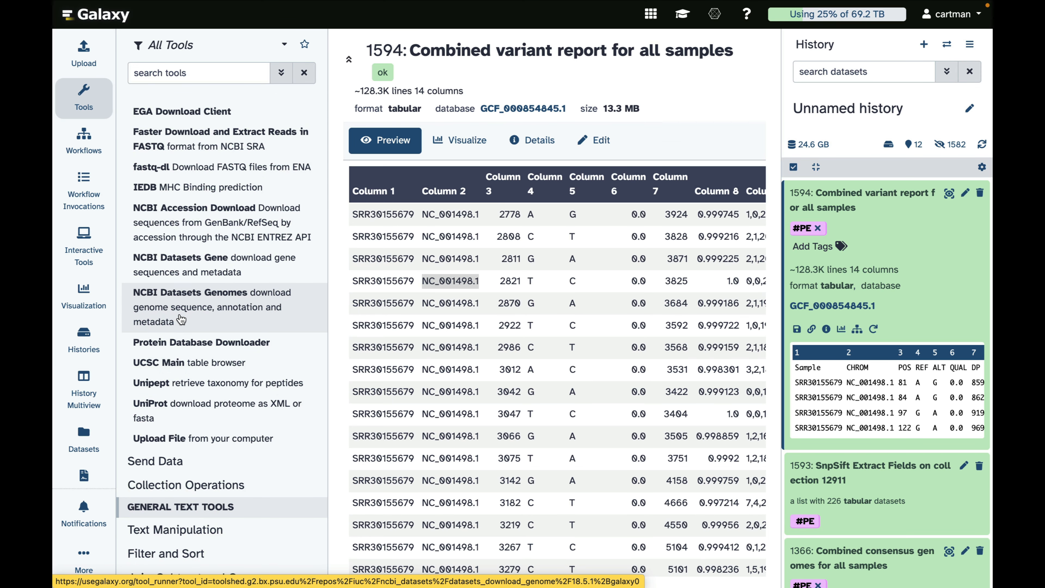
scroll(177, 288, up, 1)
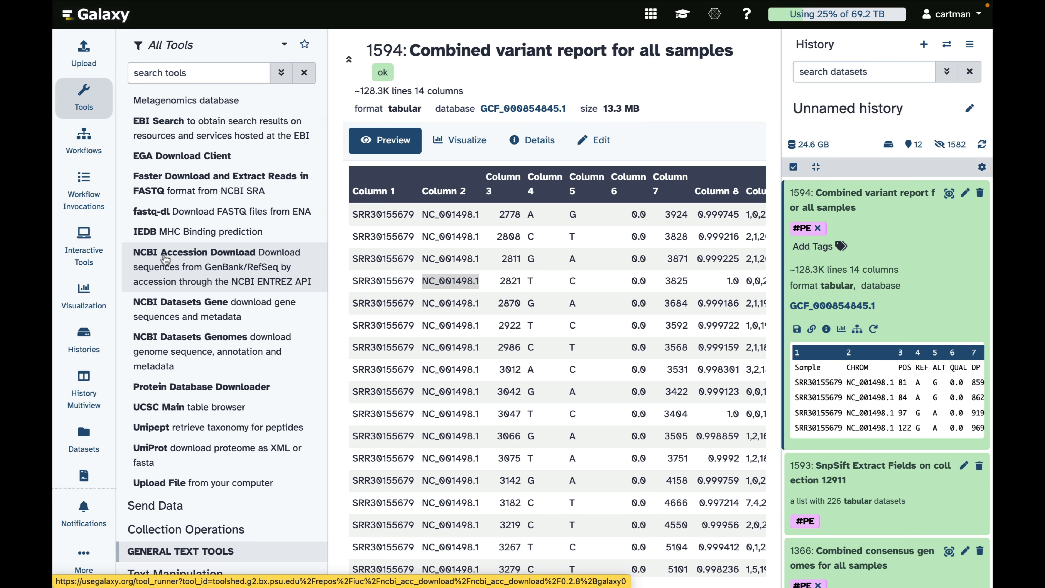
click(172, 261)
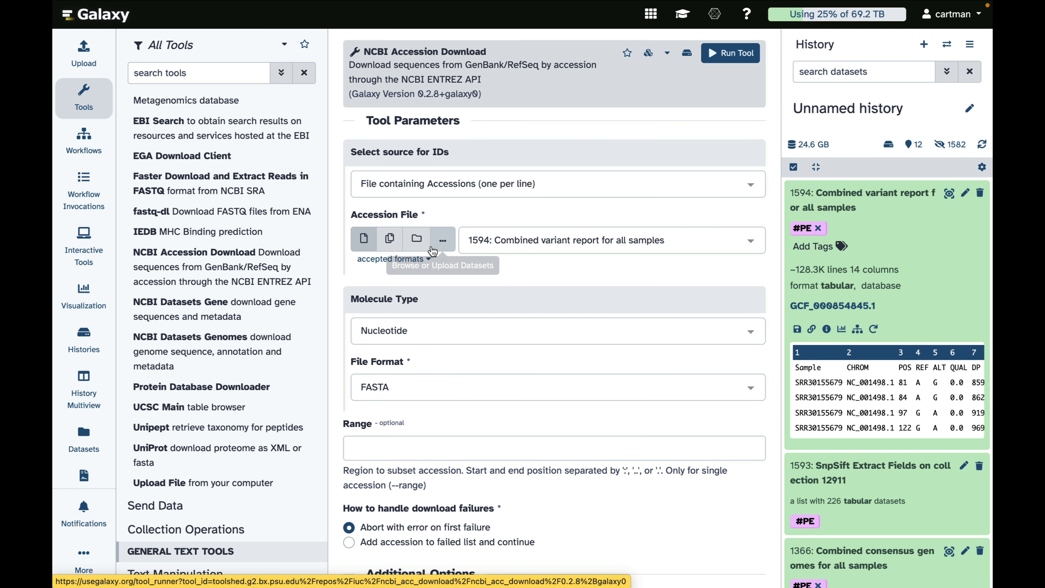
Step: Set the source for IDs to Direct Entry and enter NC_001498.1 in the ID list
click(505, 187)
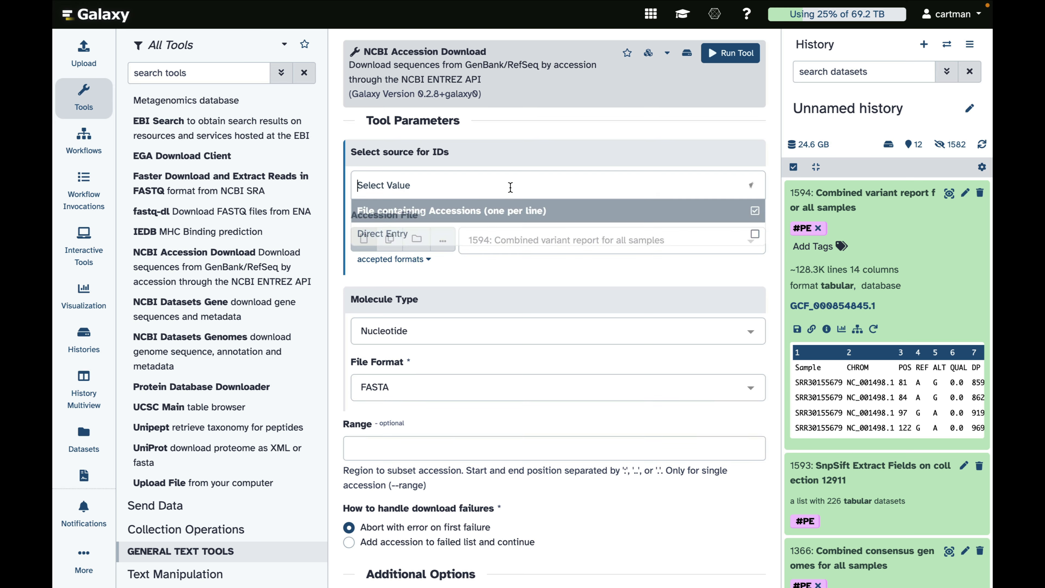
click(437, 238)
click(440, 274)
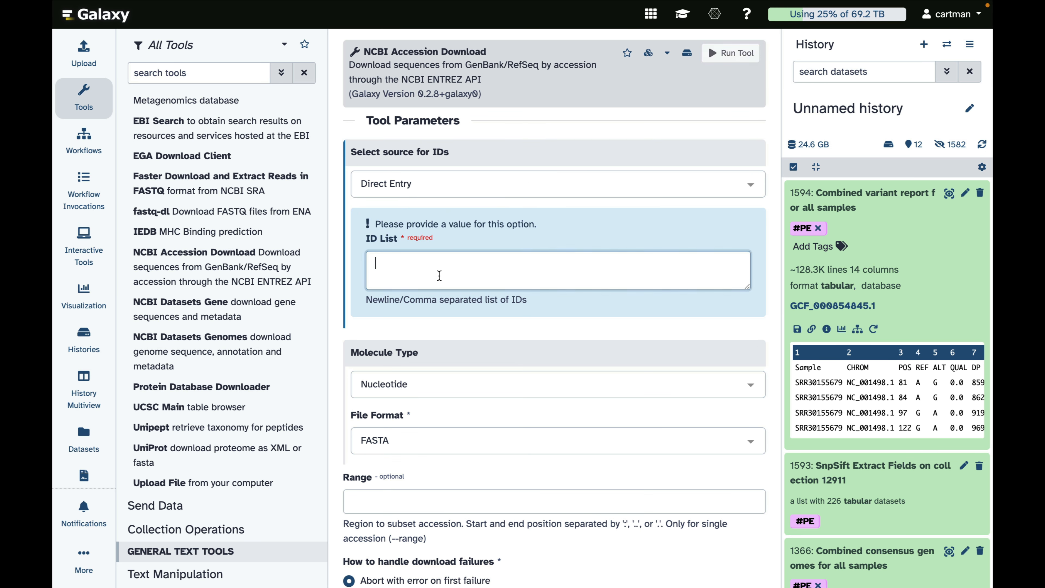
key(ctrl+v)
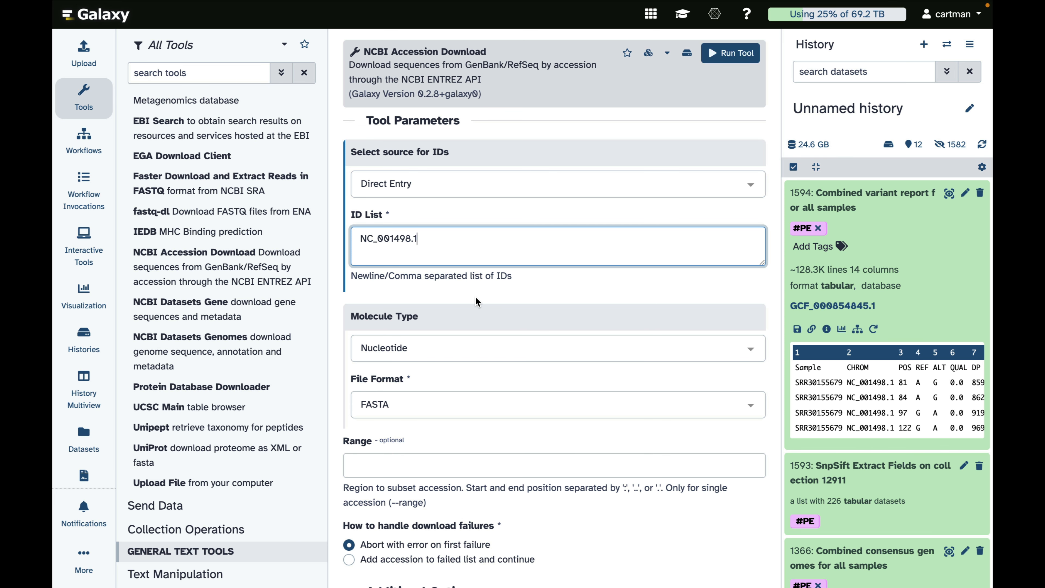
Step: Set the file format to GenBank and run NCBI Accession Download
click(414, 397)
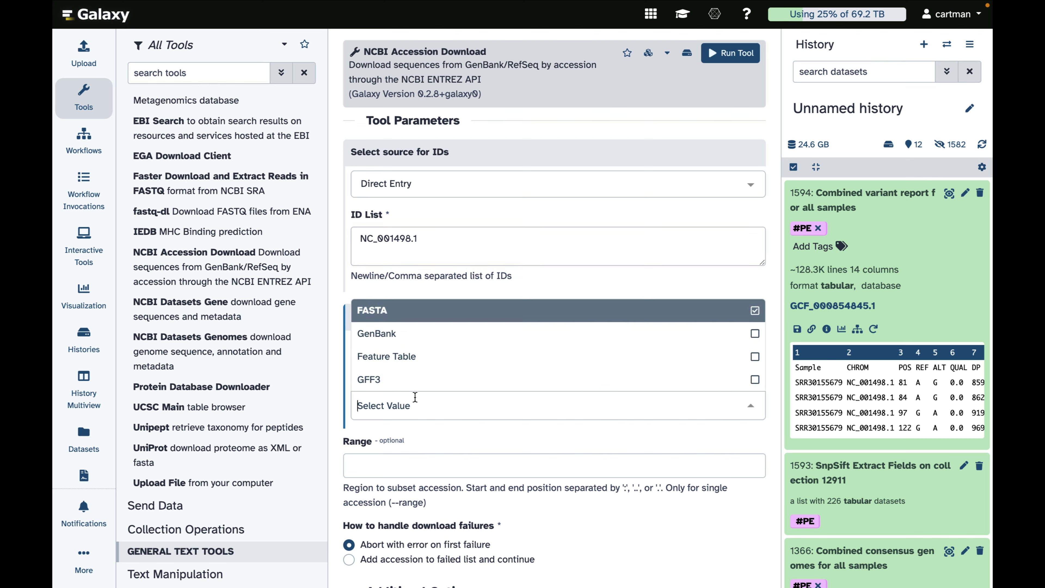
click(407, 339)
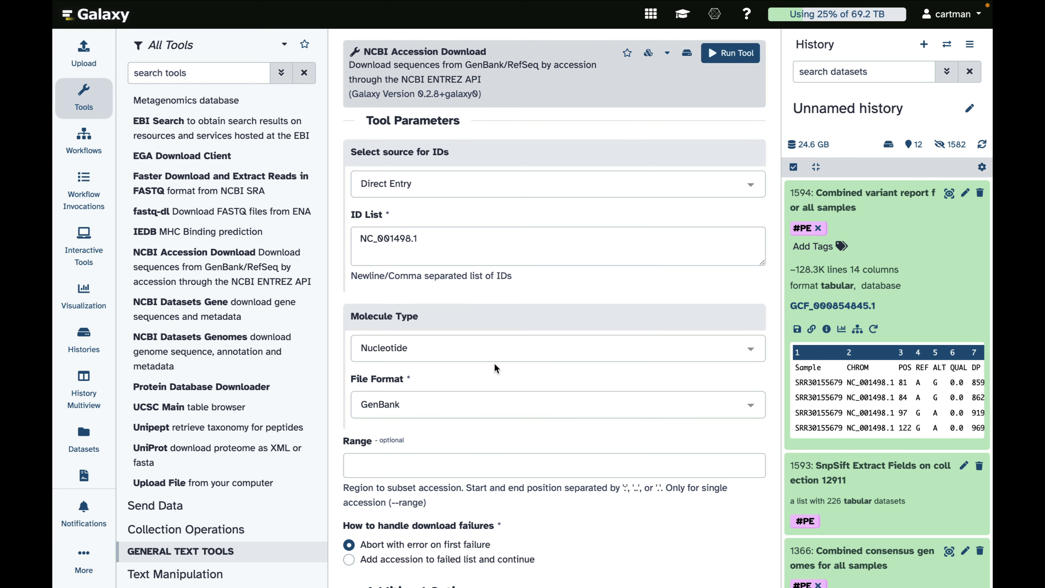
scroll(494, 363, down, 5)
scroll(494, 364, up, 5)
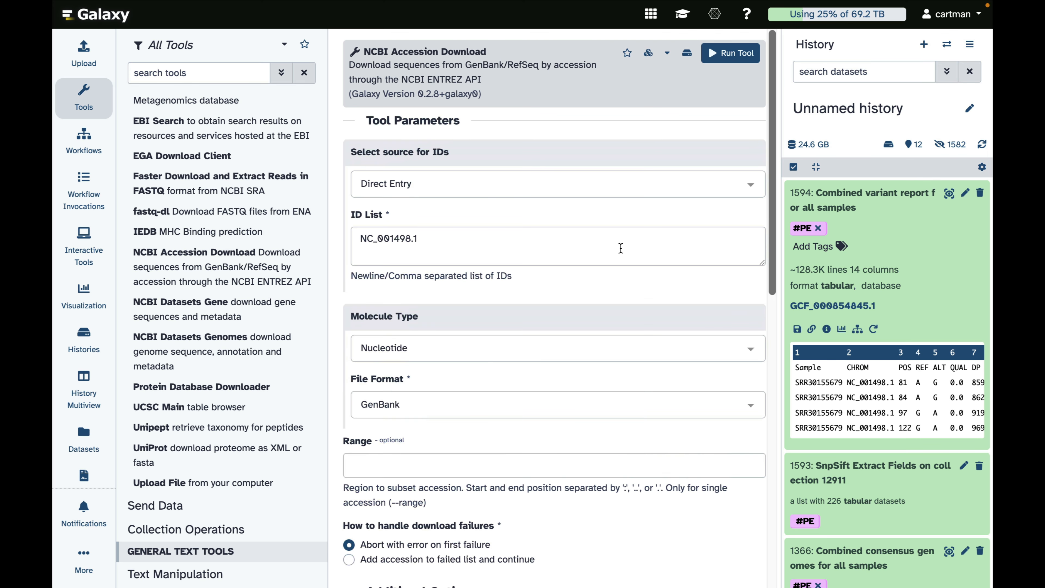
click(717, 55)
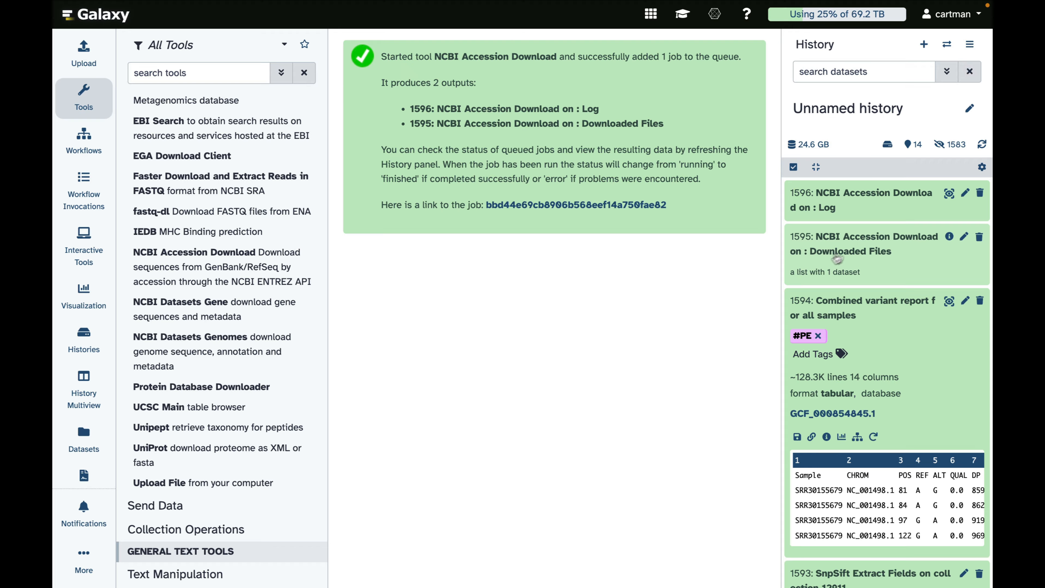
Step: Inspect the contents and job details of the NCBI Accession Download output collection in the history
click(825, 239)
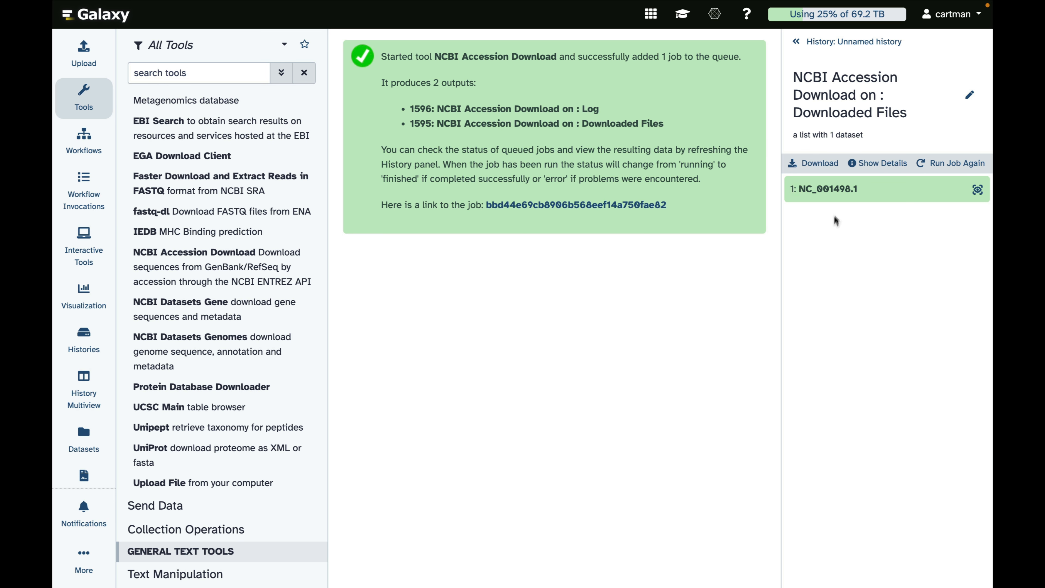
click(810, 43)
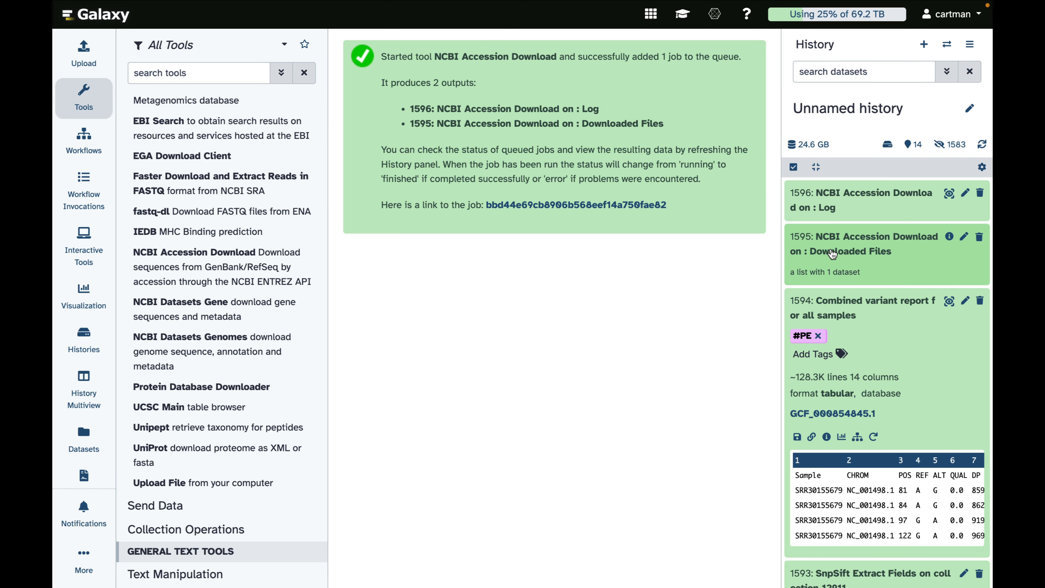
click(831, 253)
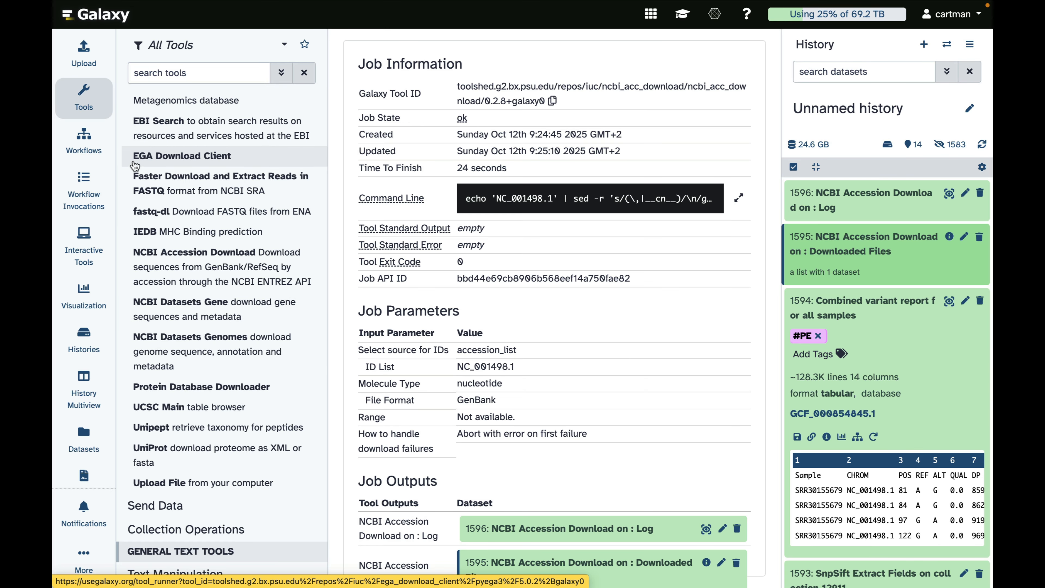
Step: Run Extract dataset on the NCBI Accession Download Downloaded Files collection, selecting the first dataset
click(83, 95)
click(84, 95)
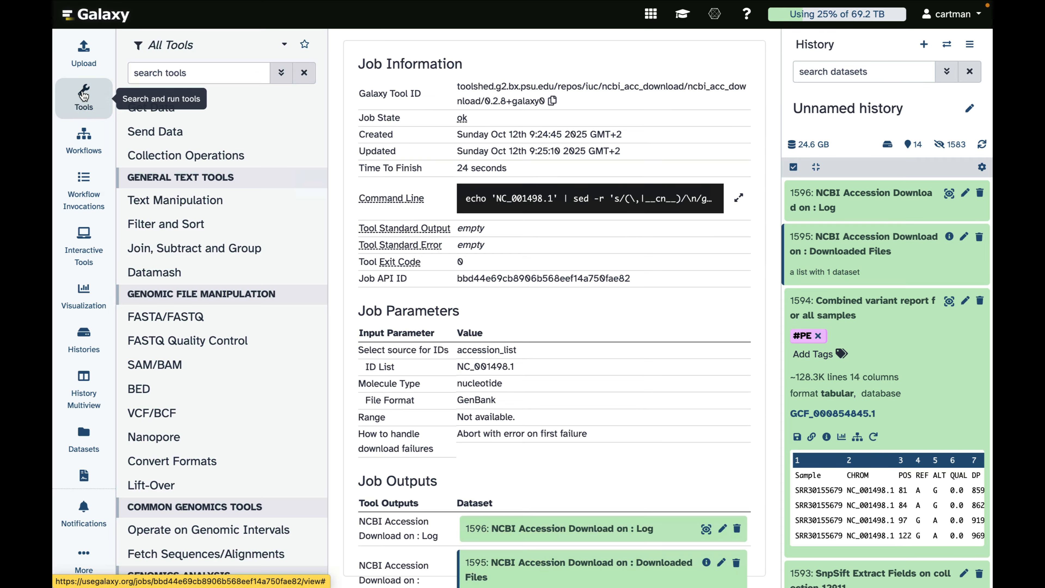
click(186, 154)
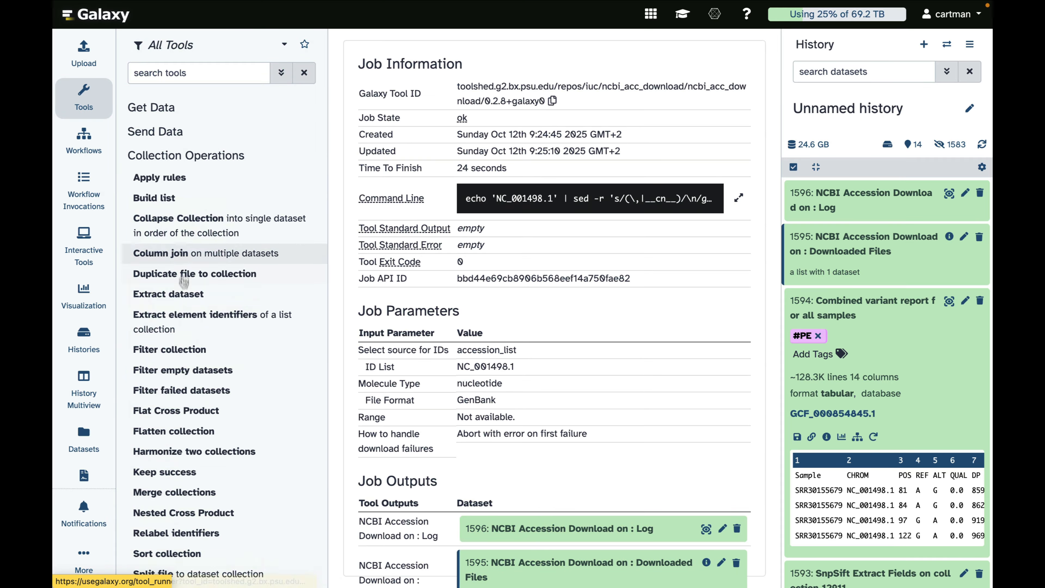
click(160, 294)
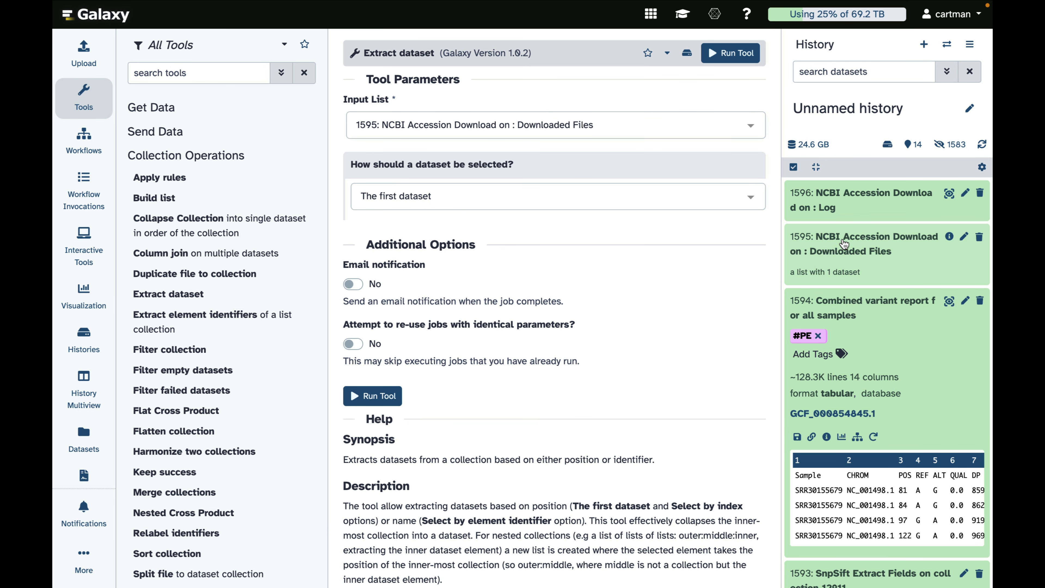
drag(844, 244, 593, 136)
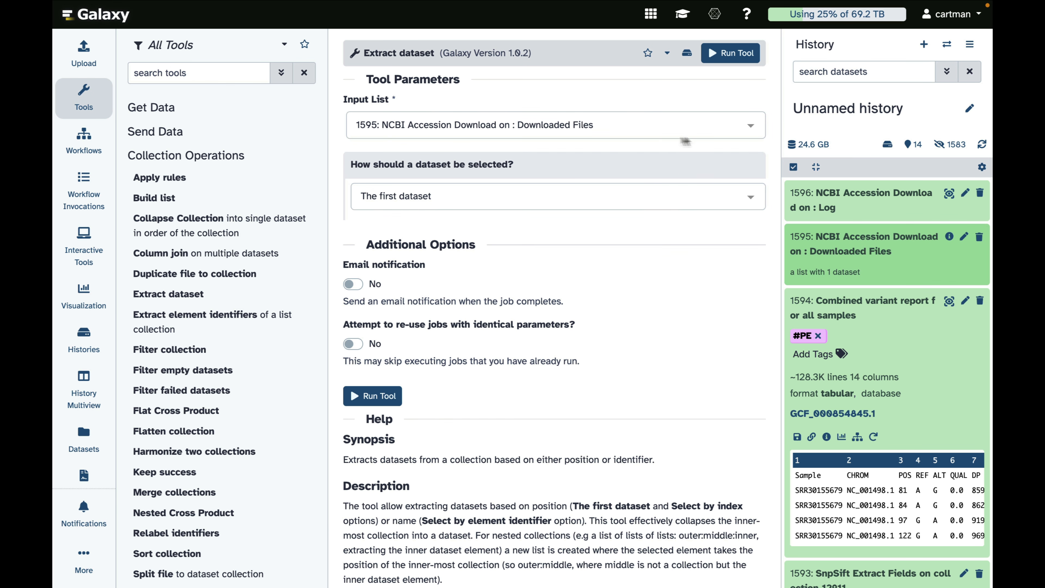
click(721, 62)
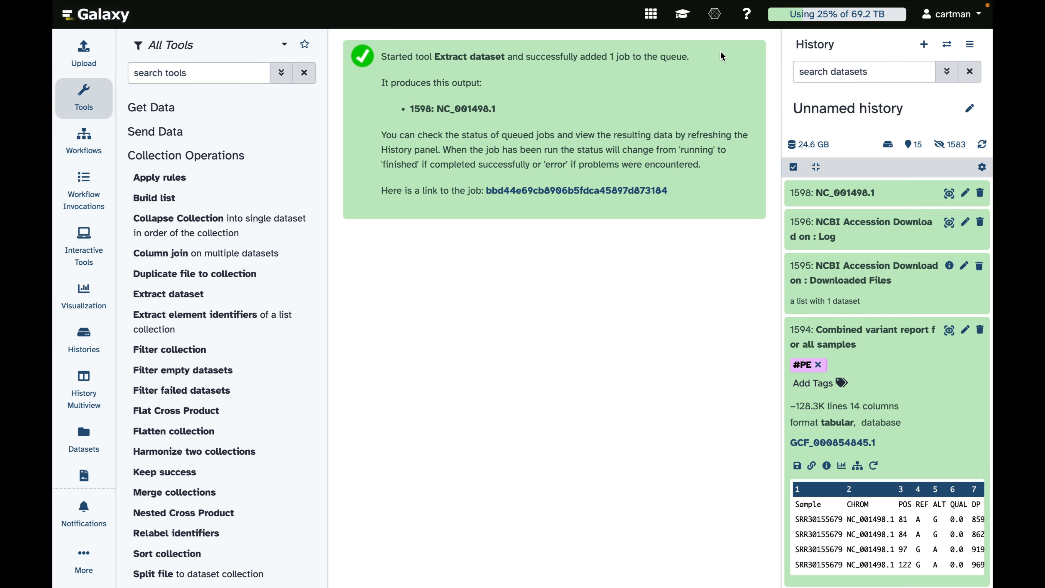
Step: Check the extracted NC_001498.1 dataset and preview the combined variant report at full width, highlighting a sample ID
click(839, 195)
click(835, 194)
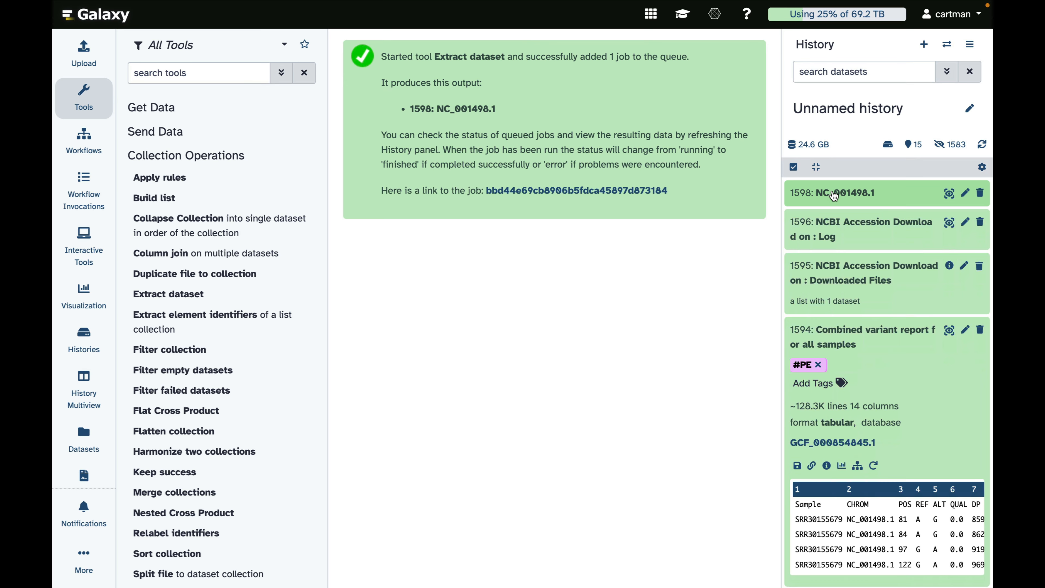
click(856, 337)
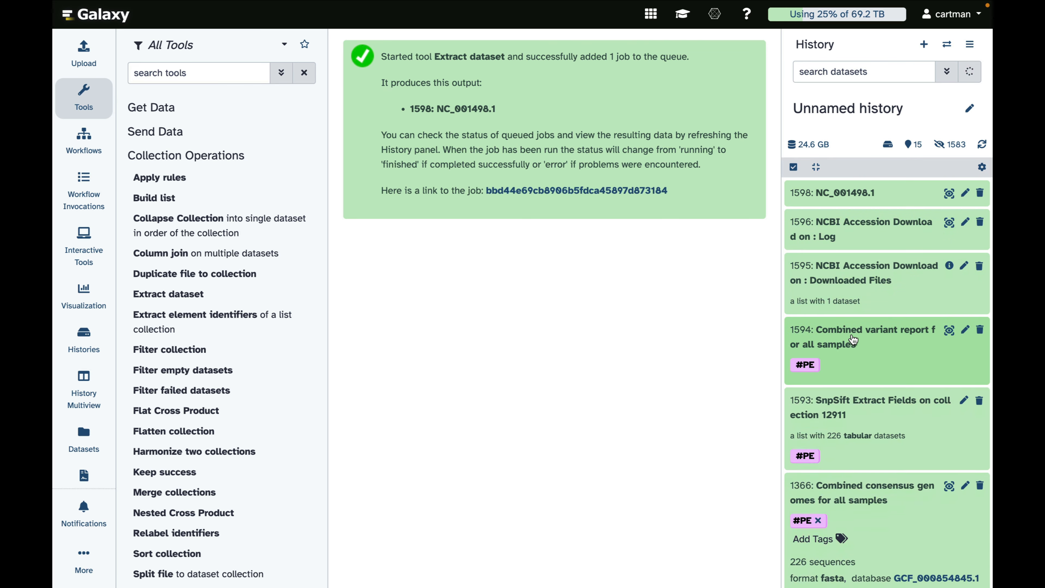
click(842, 338)
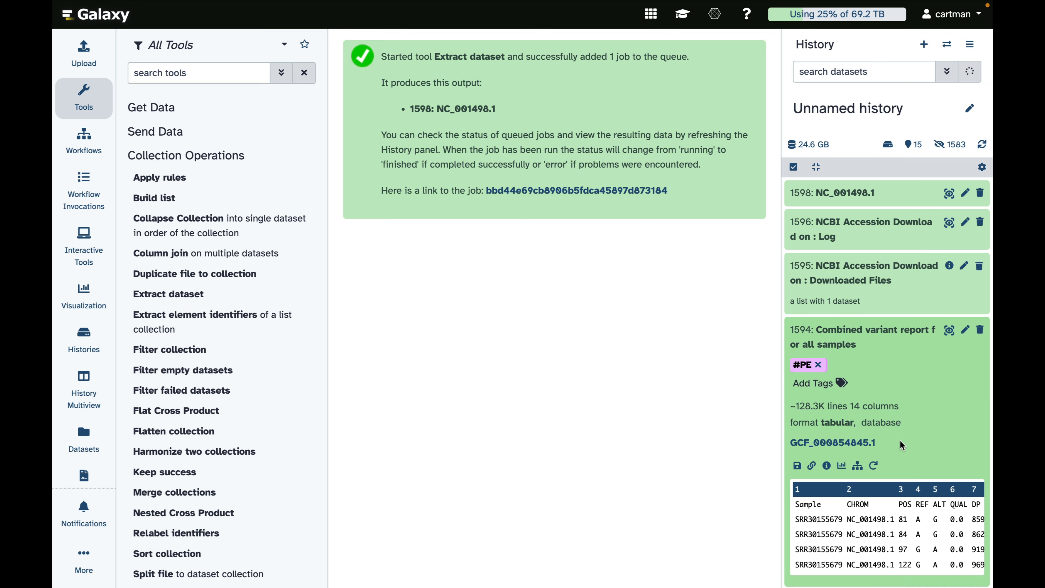
click(950, 331)
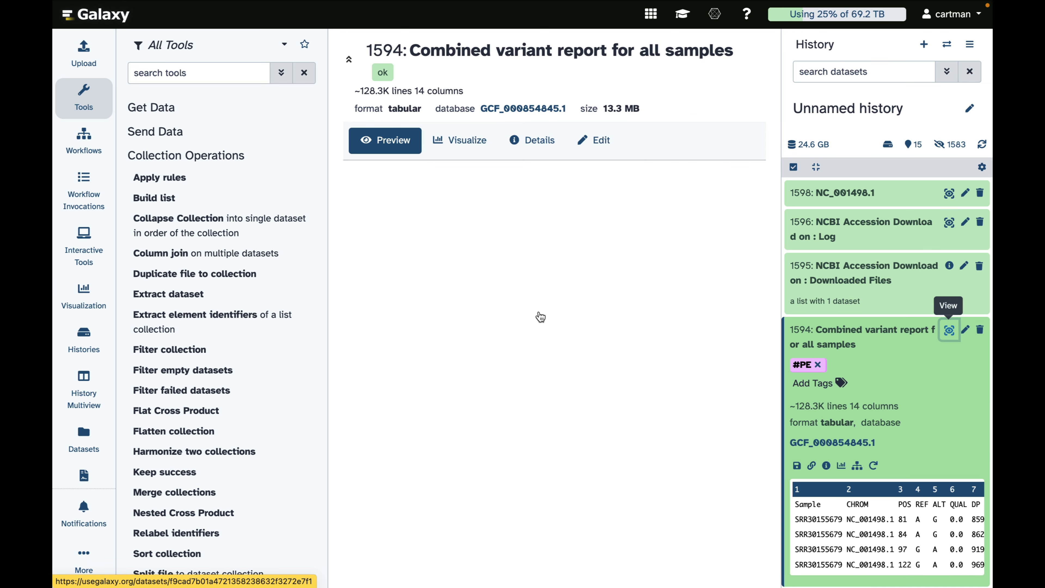
click(75, 102)
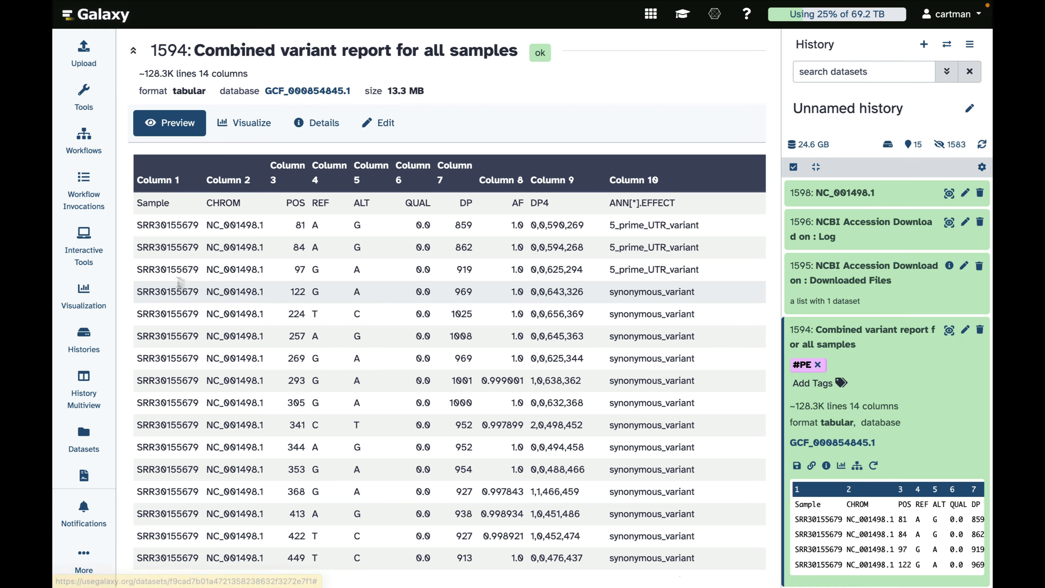
double_click(145, 271)
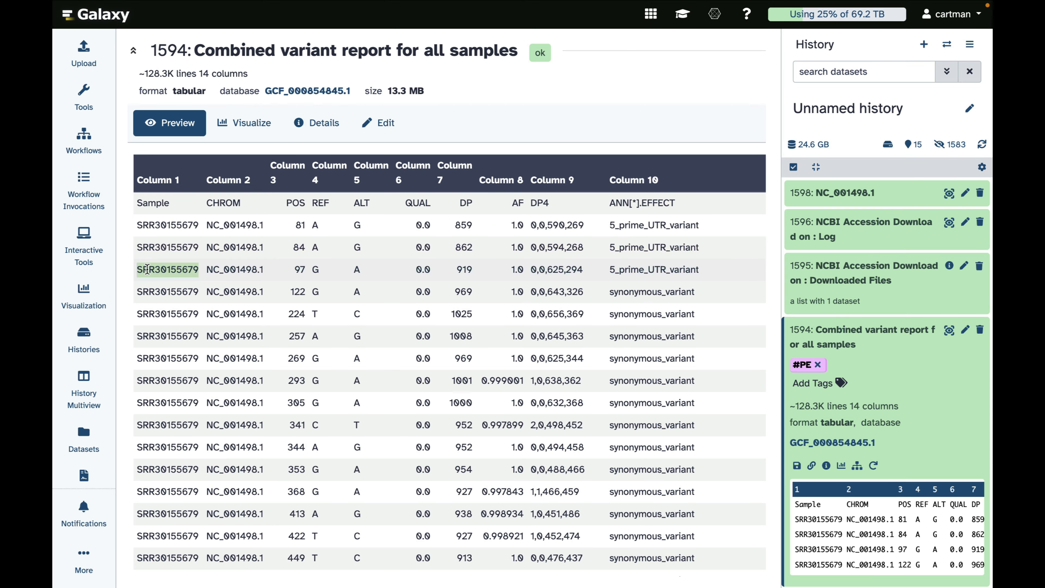
Step: Collapse the variant report entry and open the "Processed mapped reads (filtered and realigned)" collection to view its samples
click(815, 336)
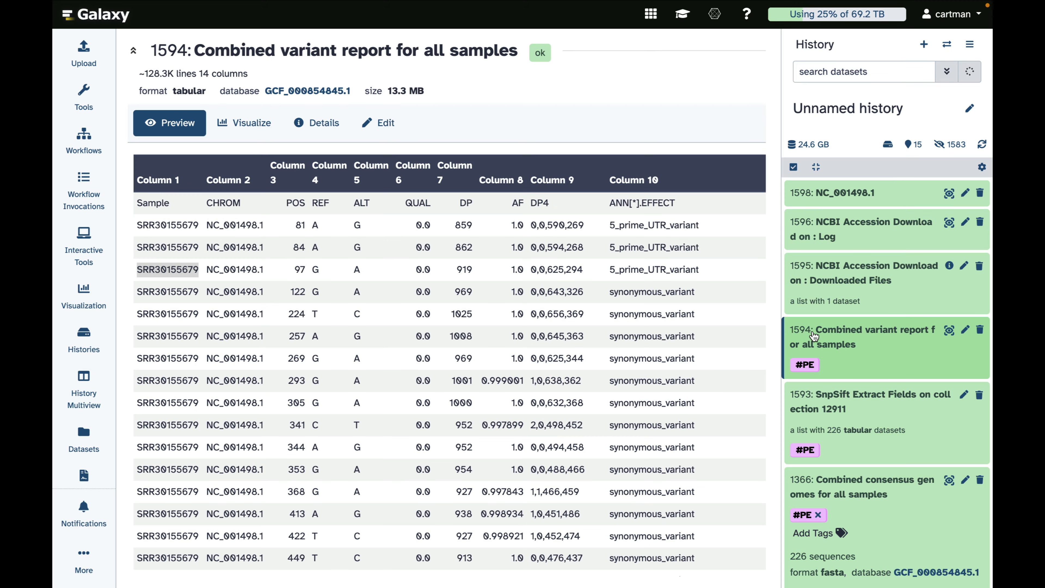
scroll(814, 337, down, 10)
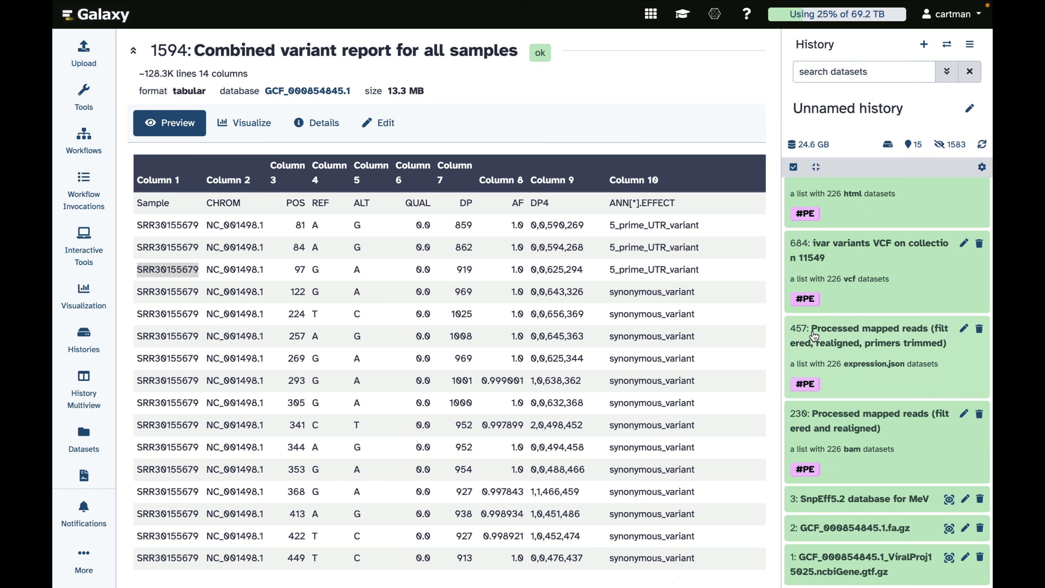
click(831, 430)
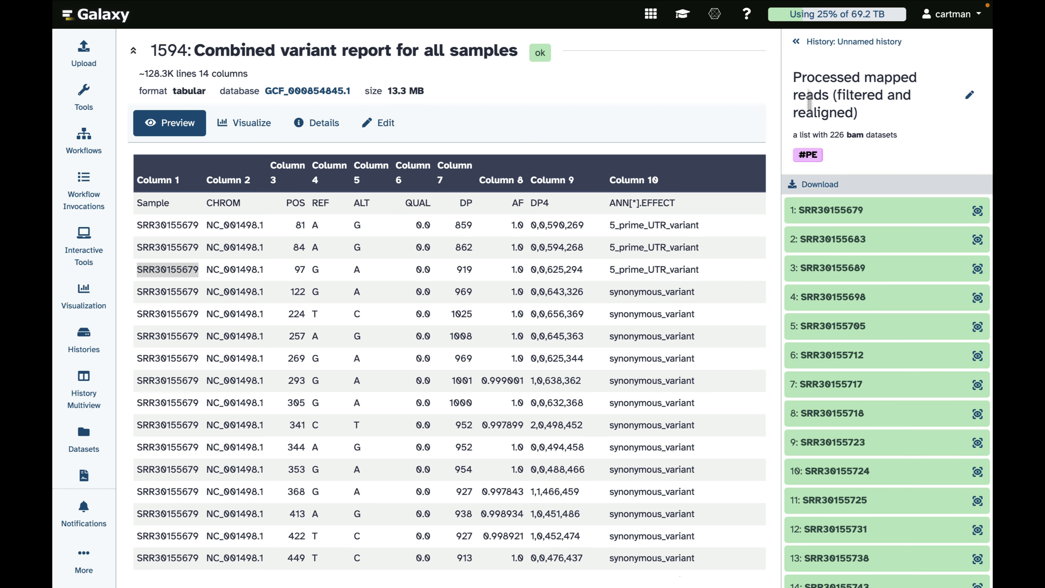
Step: Run Extract element identifiers on the "Processed mapped reads (filtered and realigned)" collection
click(809, 42)
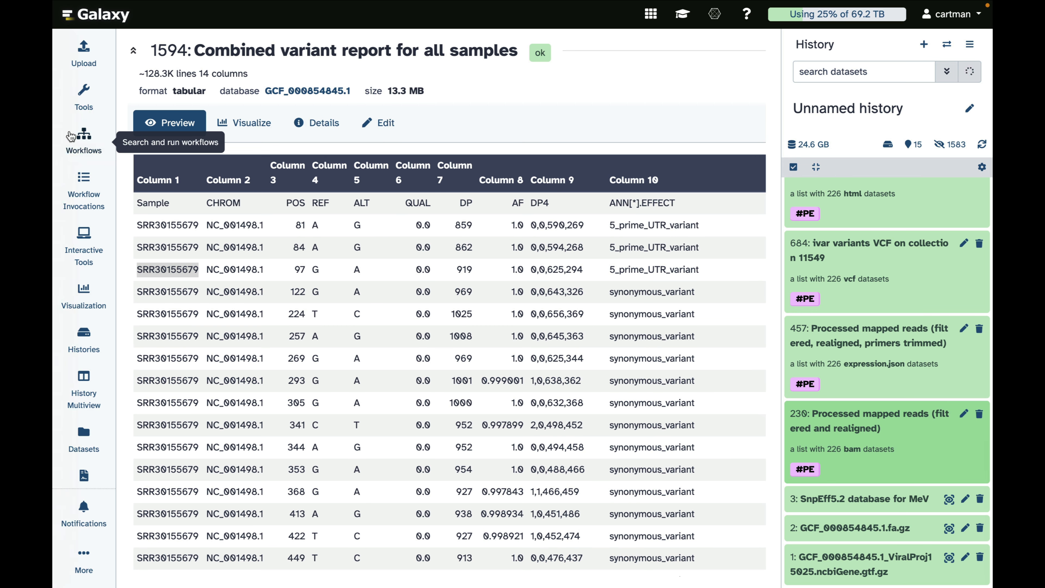
click(83, 95)
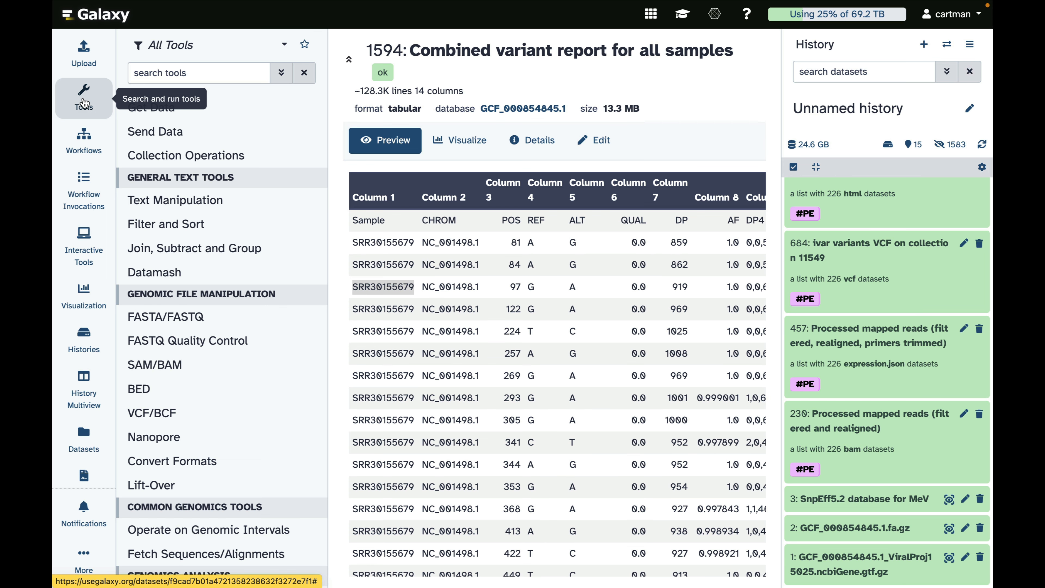
click(150, 161)
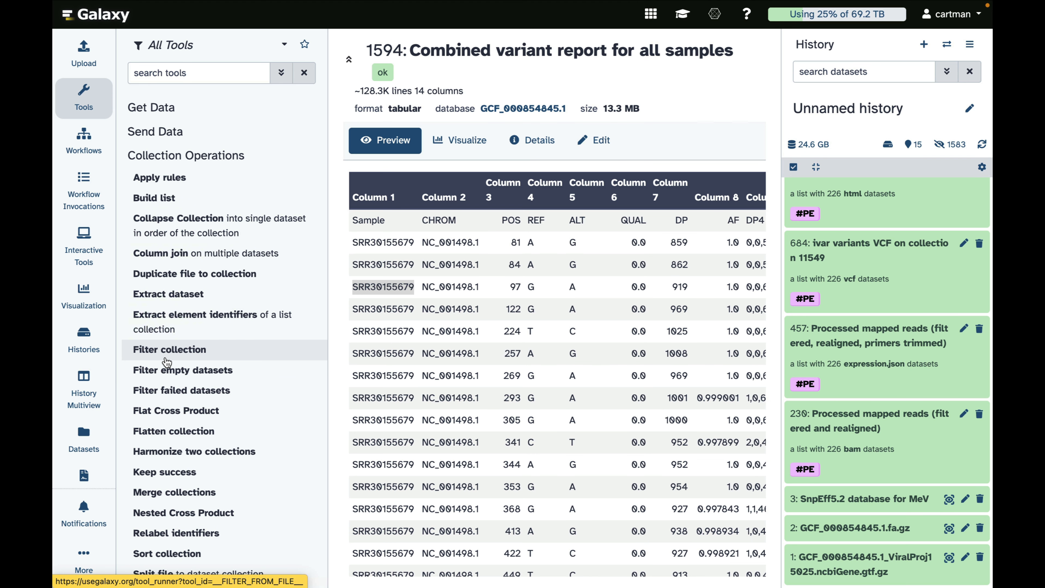
scroll(166, 362, down, 4)
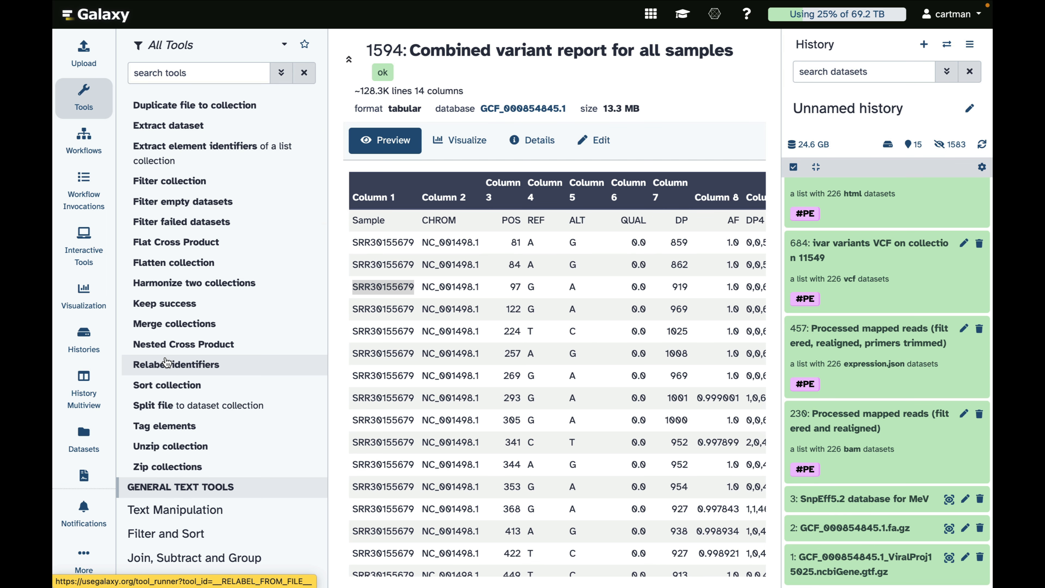
click(170, 158)
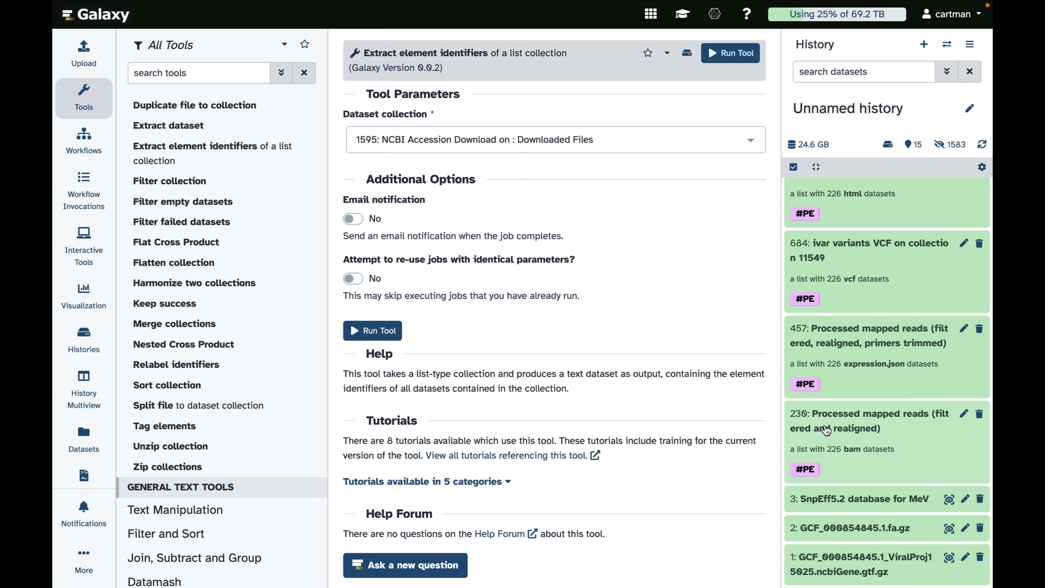
click(842, 418)
drag(842, 420, 543, 157)
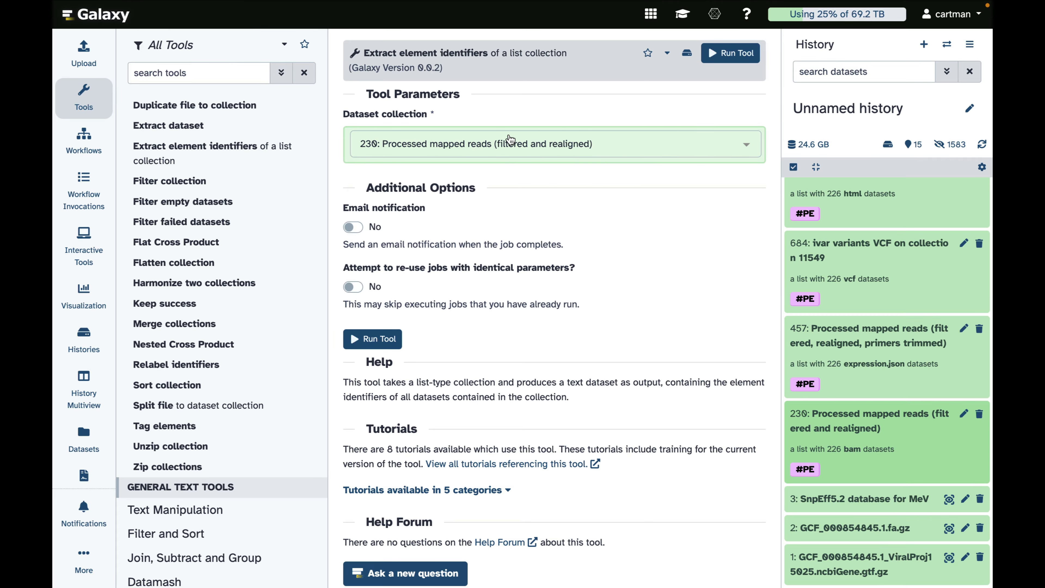
click(724, 54)
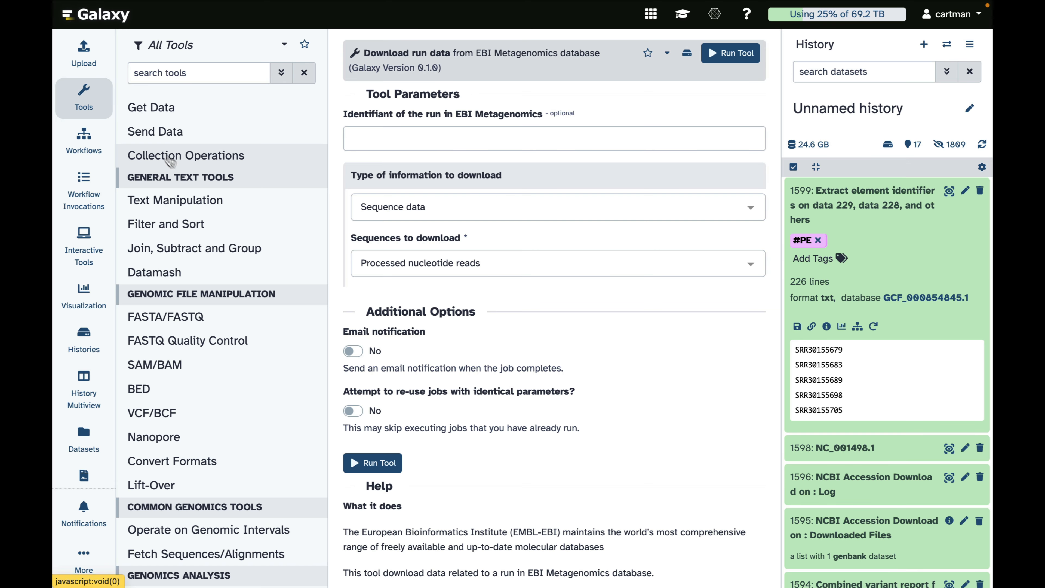
Step: Run fastq-dl on the extracted element identifiers as a list of ENA accession IDs, one per row, downloading only metadata
click(148, 109)
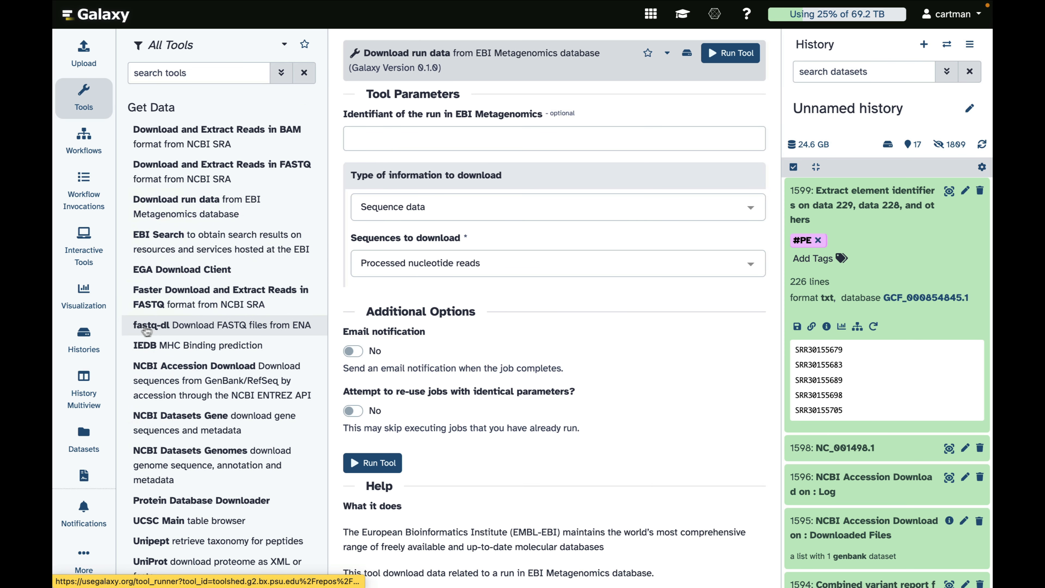
click(173, 328)
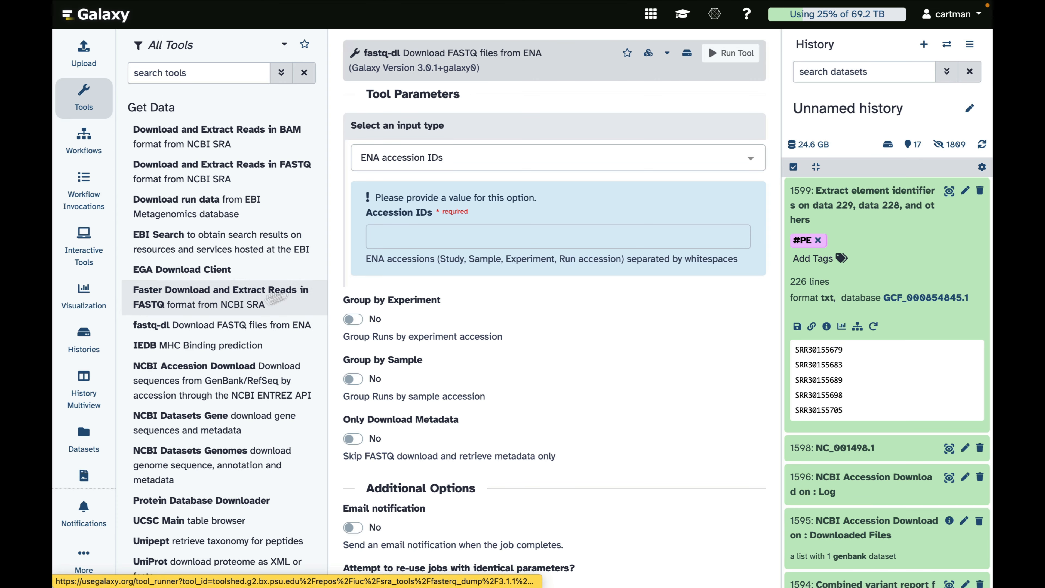
click(434, 159)
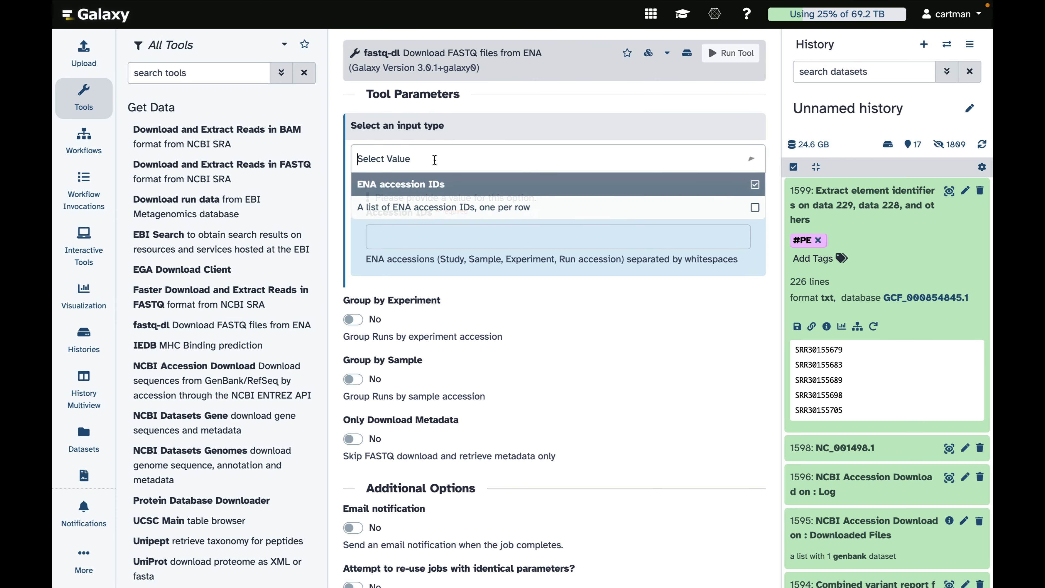
click(401, 209)
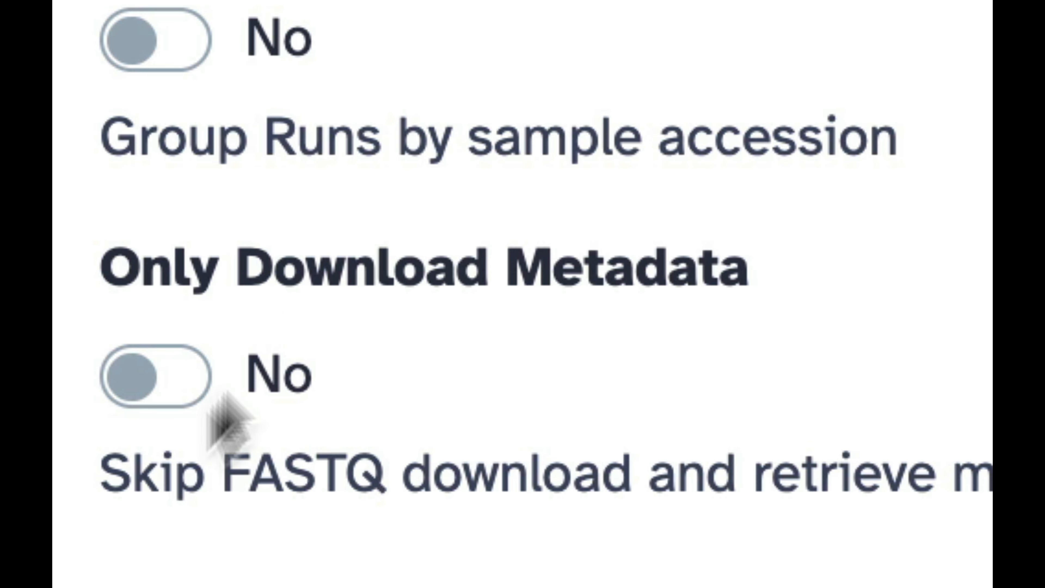
click(184, 370)
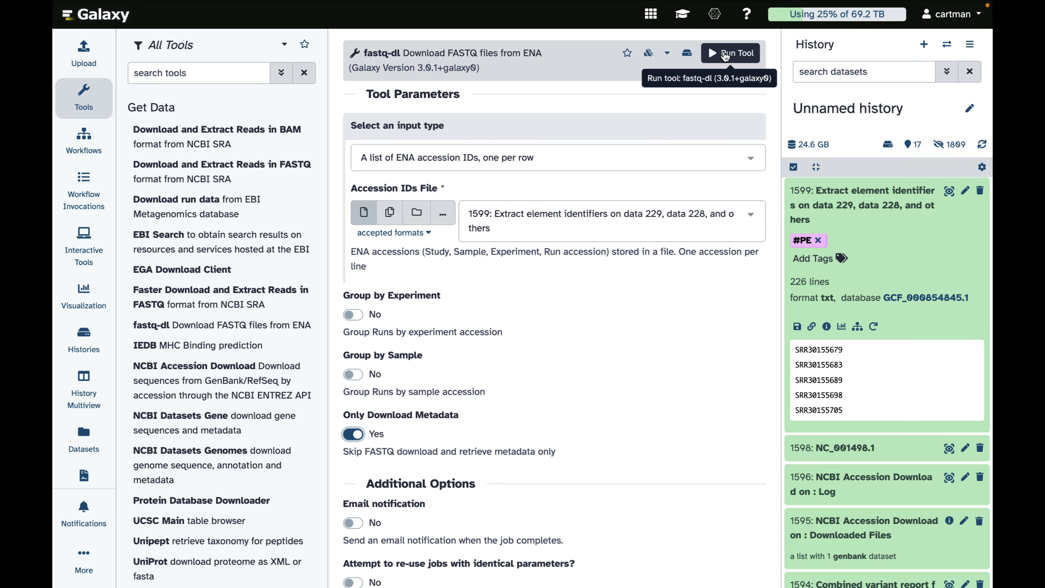
click(725, 56)
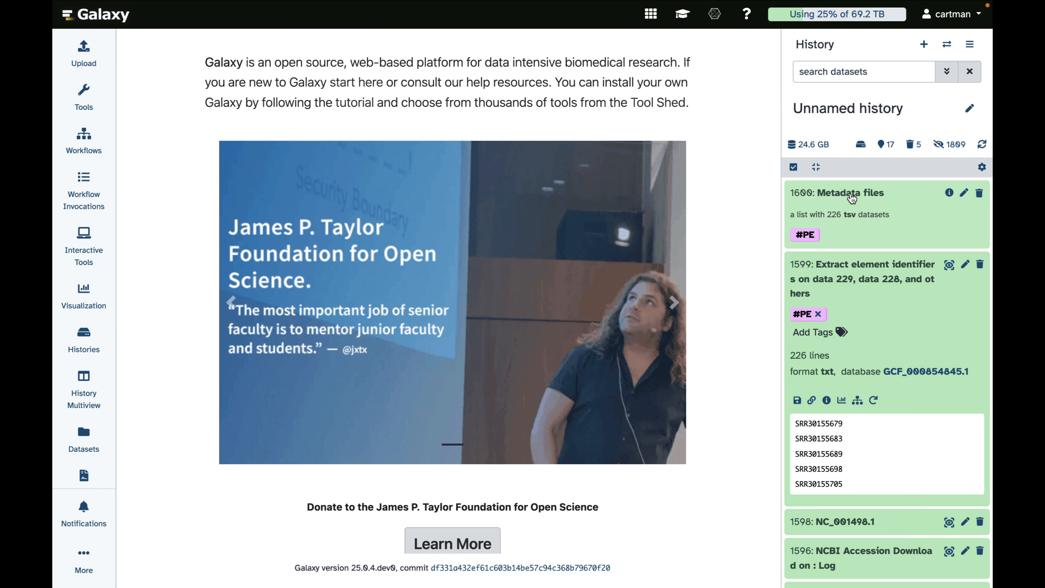
Step: Check the Metadata files collection and run Collapse Collection on it, keeping one header line
click(849, 201)
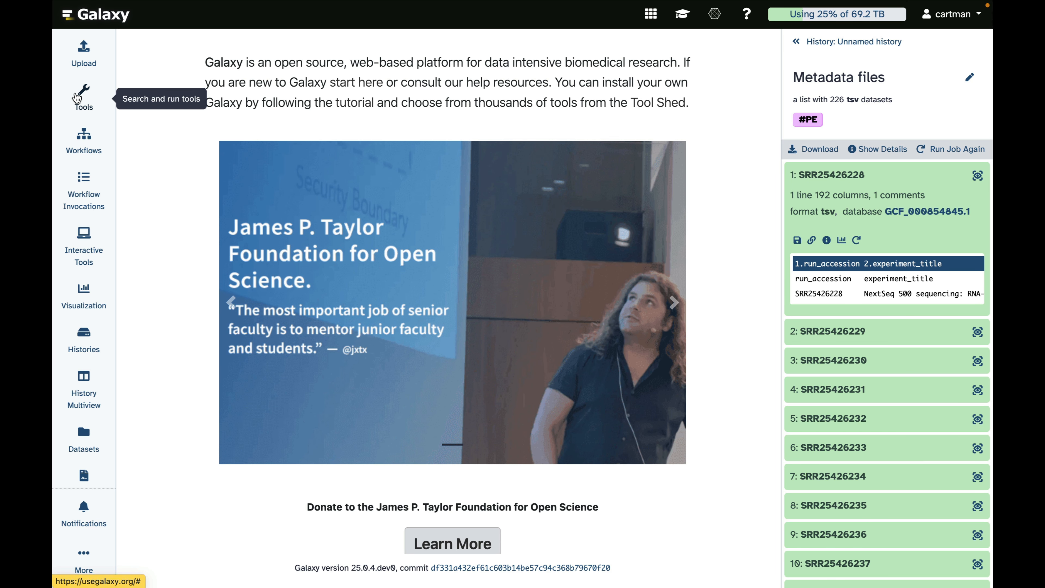
click(83, 97)
click(150, 158)
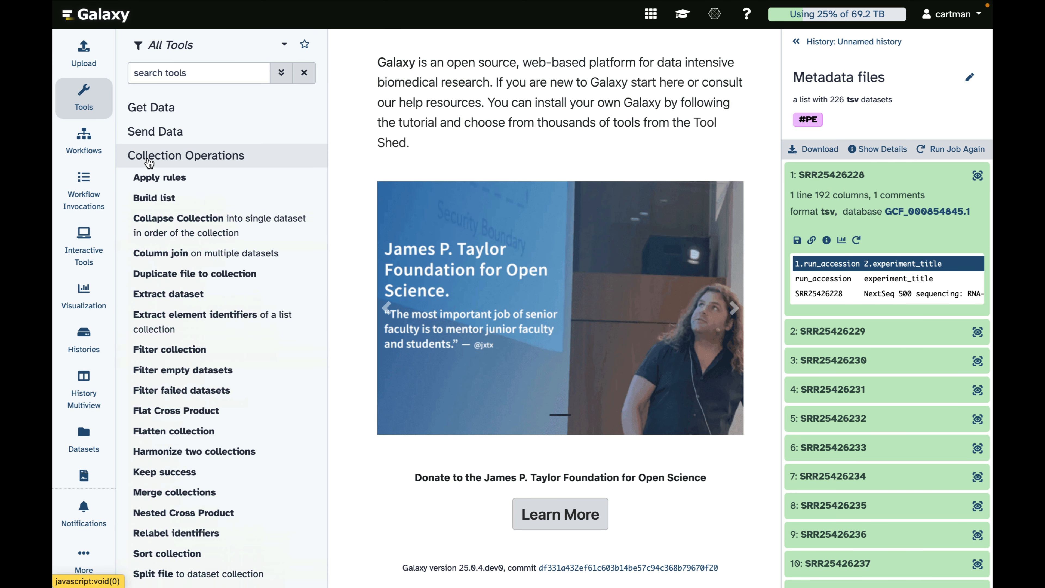
click(151, 226)
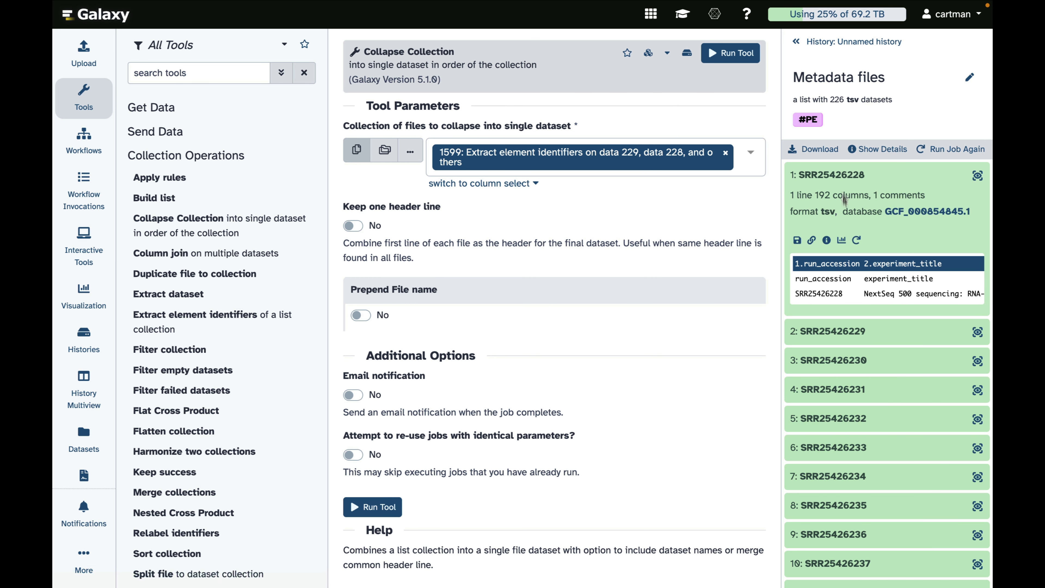
click(827, 42)
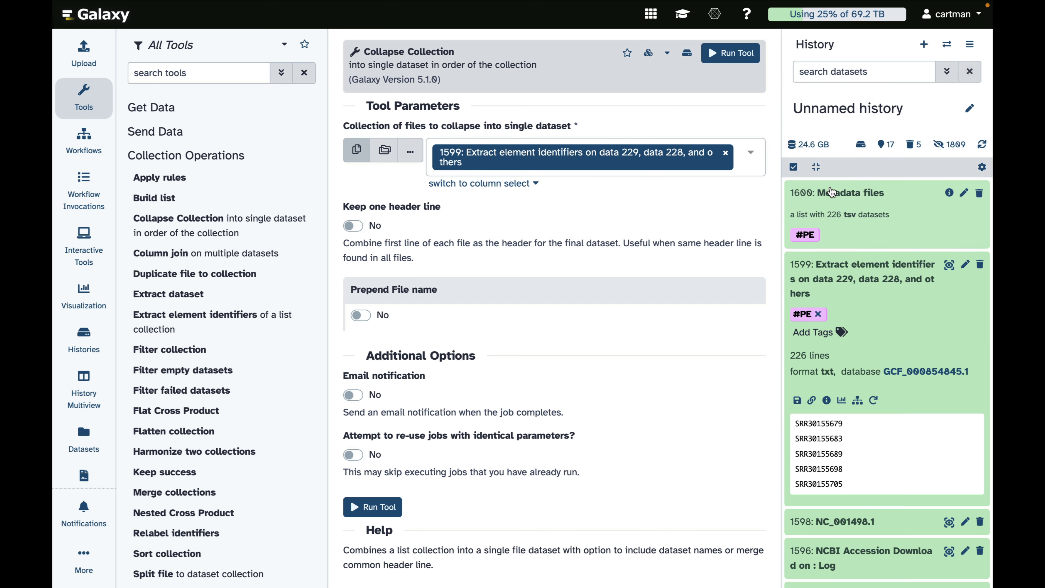
drag(846, 195, 632, 172)
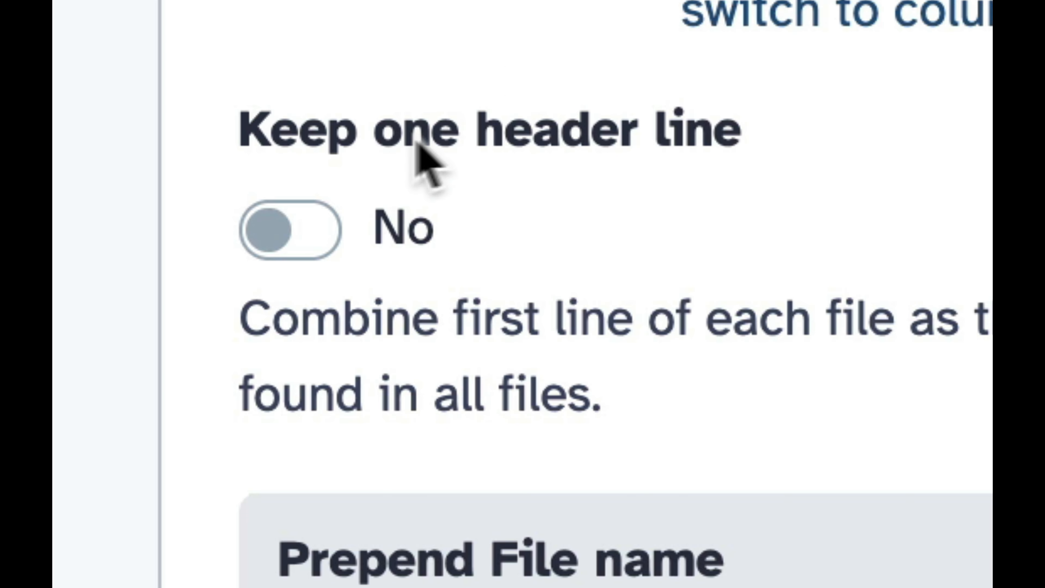
click(314, 243)
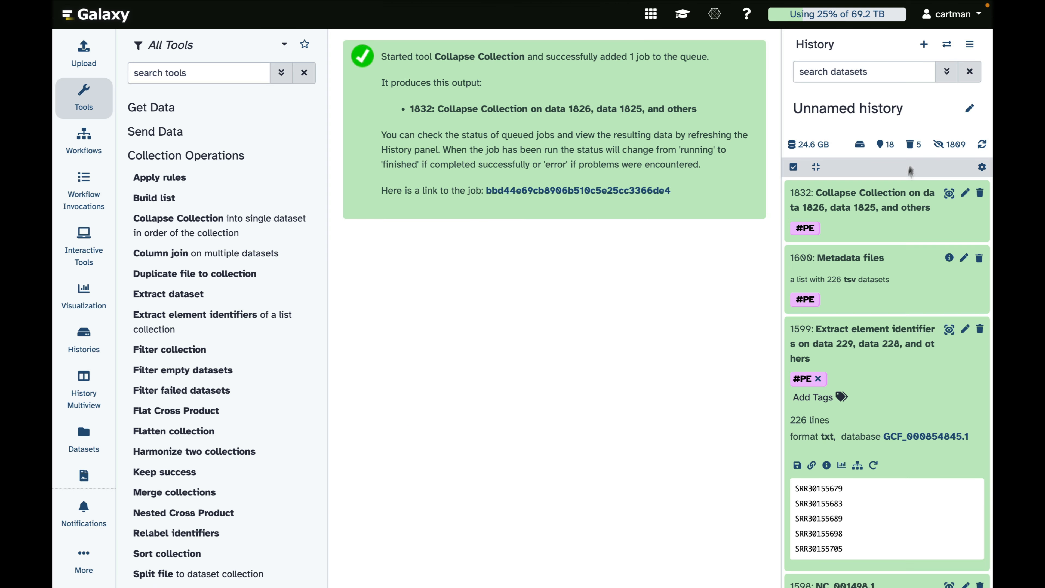
Step: Preview the collapsed metadata table at full width and examine its column names and sample rows
click(884, 207)
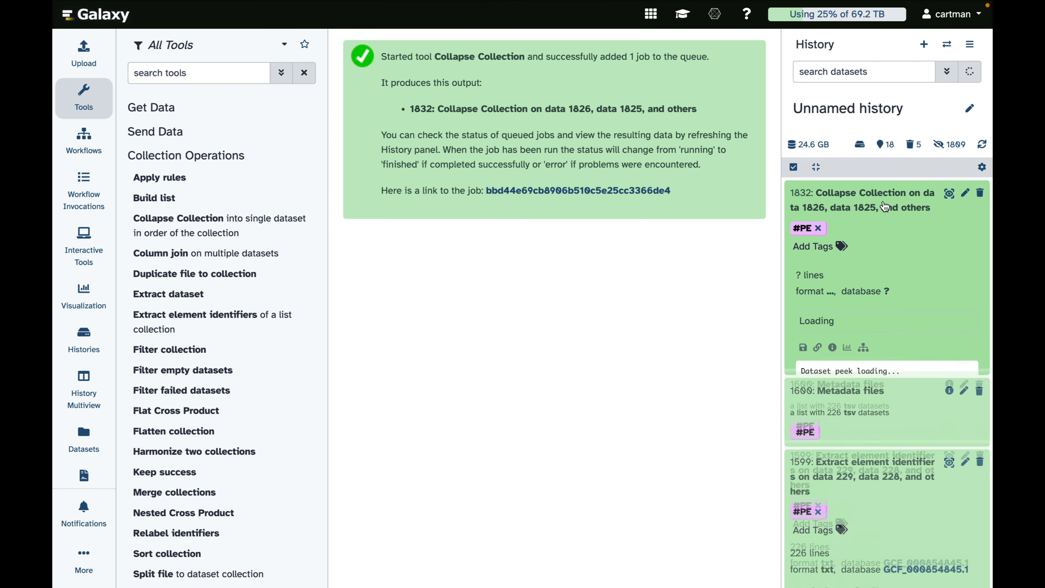
click(949, 194)
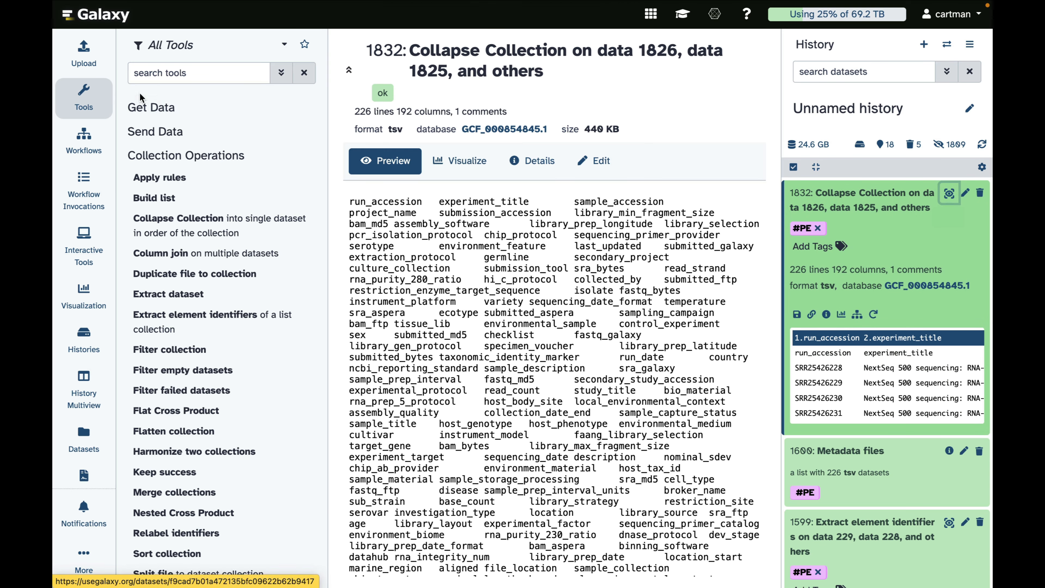
click(84, 101)
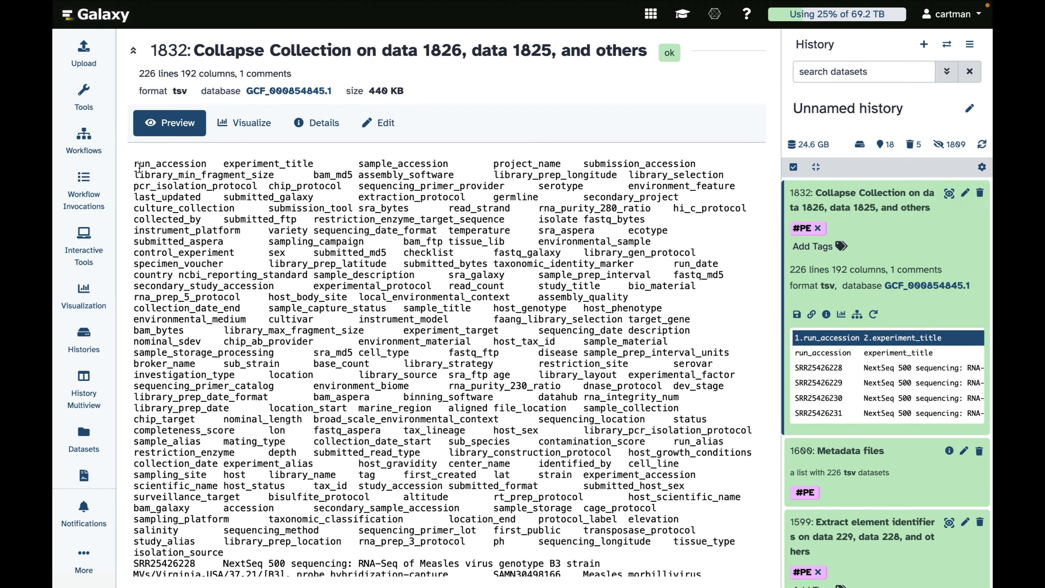
drag(135, 164, 371, 548)
scroll(376, 516, down, 10)
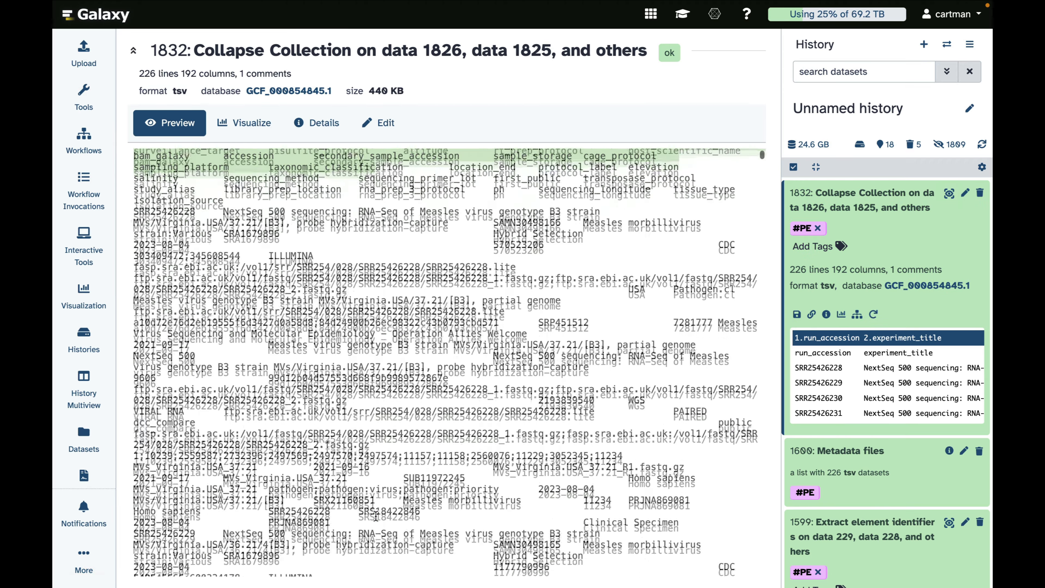
scroll(375, 516, down, 10)
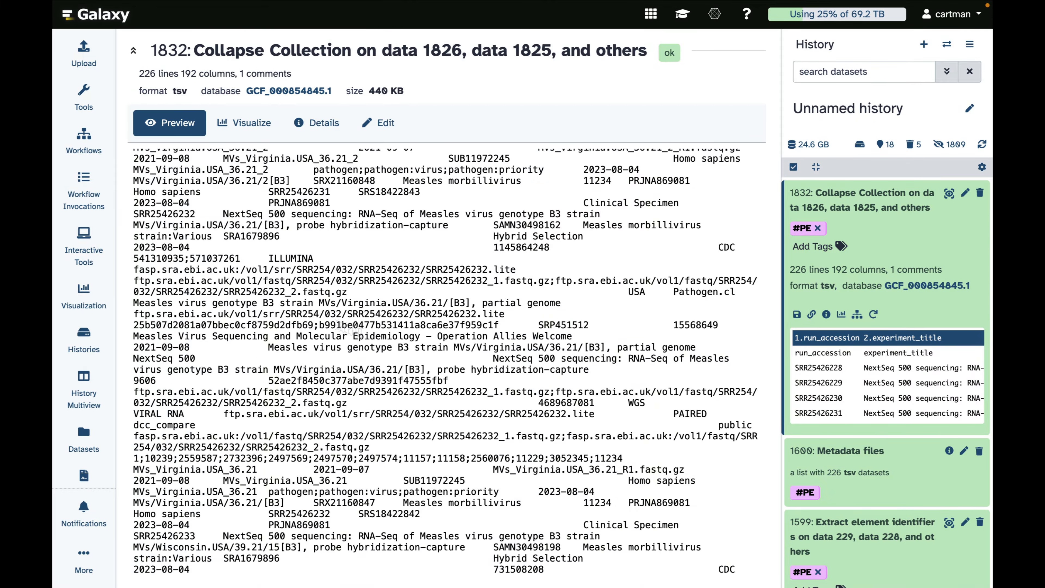
Step: Collapse the history entries and tag the Collapse Collection output dataset with RUN_METADATA
click(816, 168)
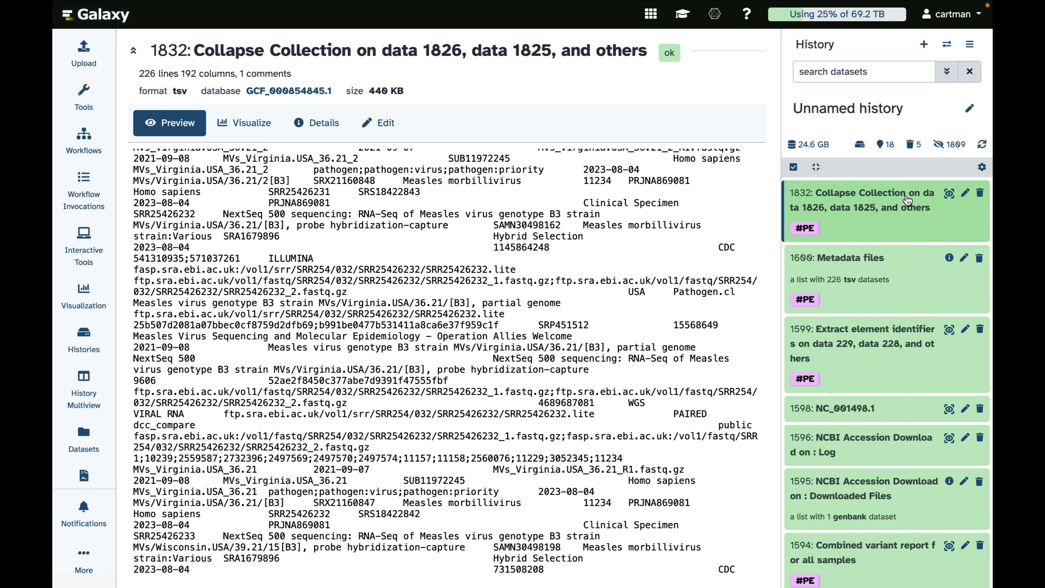
click(843, 219)
click(840, 246)
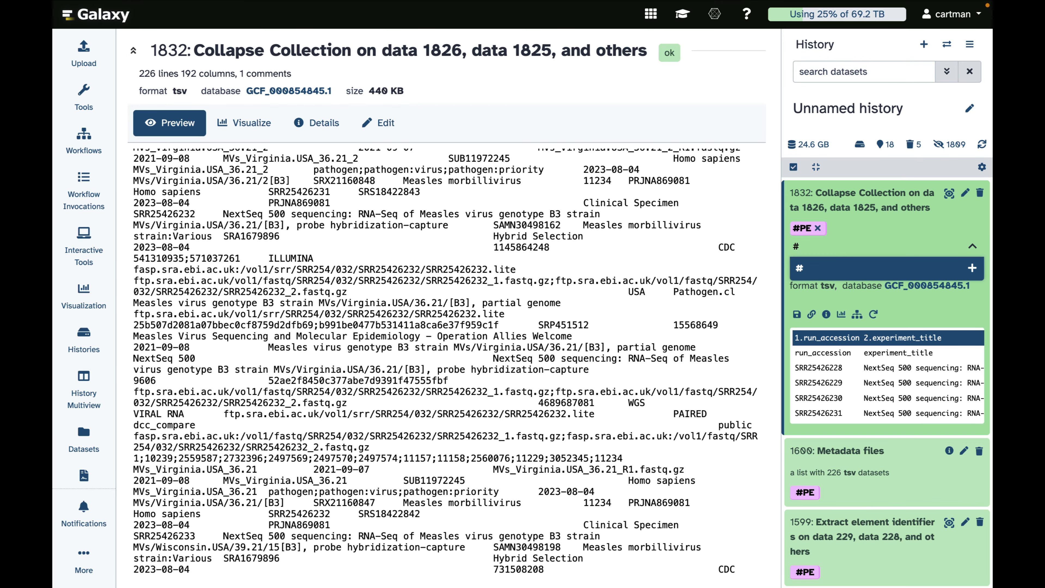
key(BackSpace)
text(RUN_METADATA)
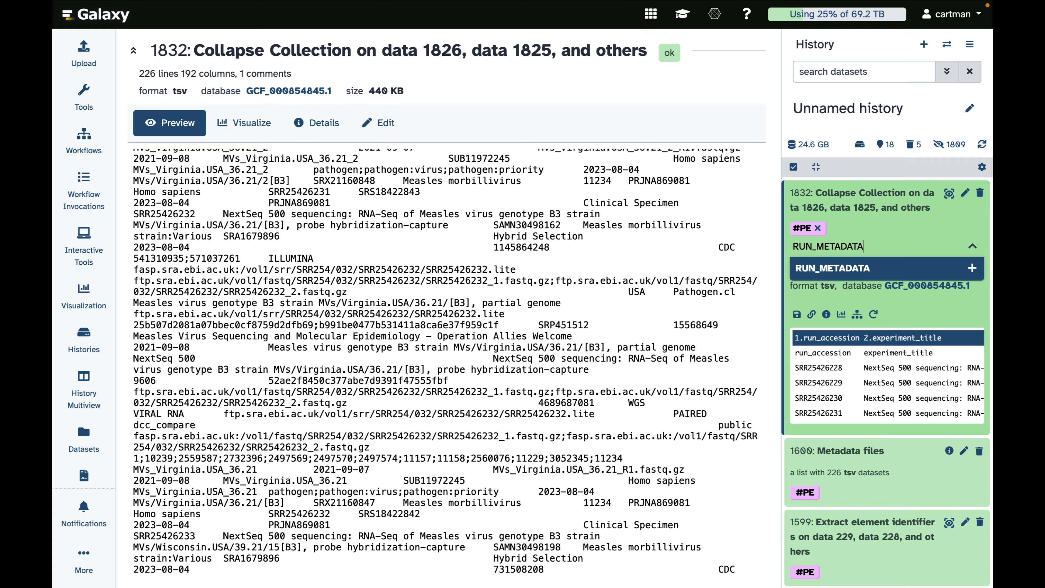
key(Return)
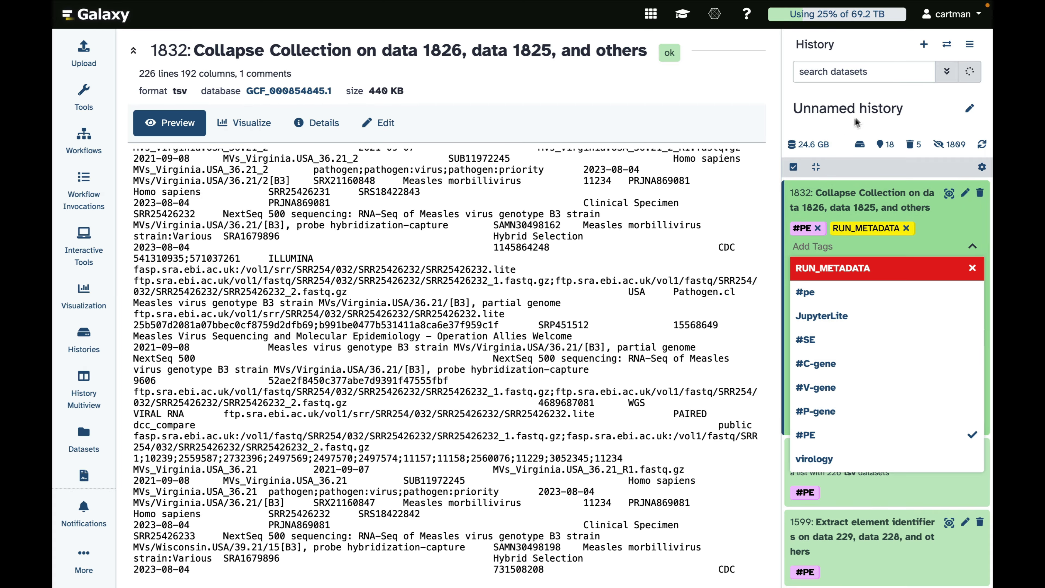
click(864, 198)
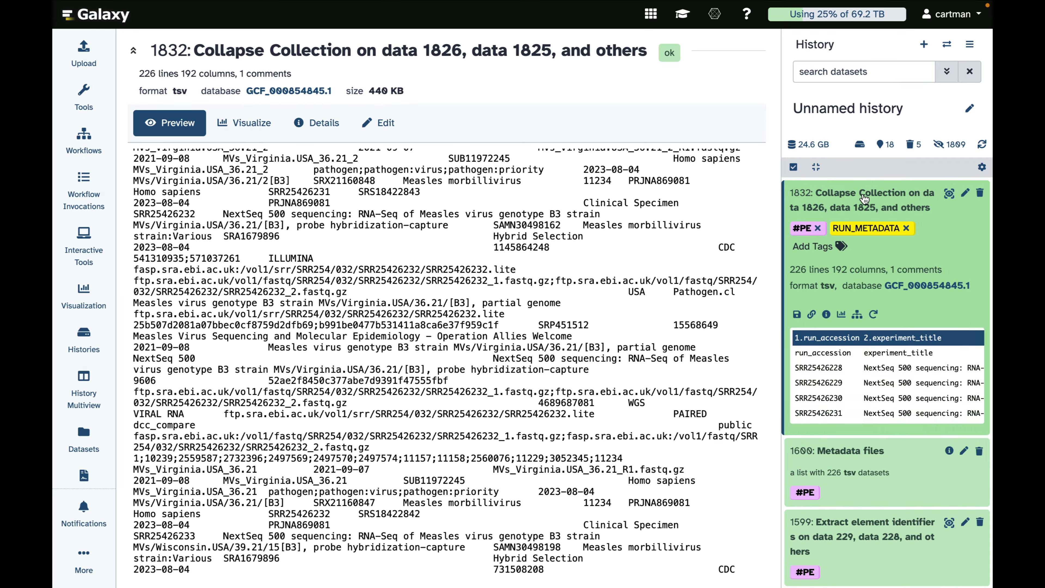
Step: Add the tag GENBANK to the NC_001498.1 dataset in the history
scroll(830, 390, down, 1)
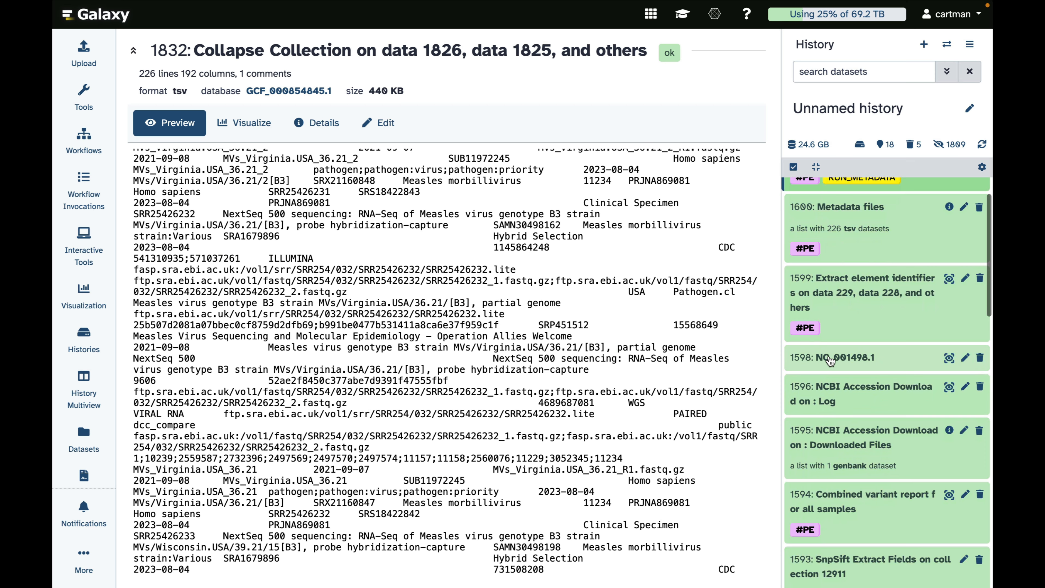
click(831, 360)
click(841, 379)
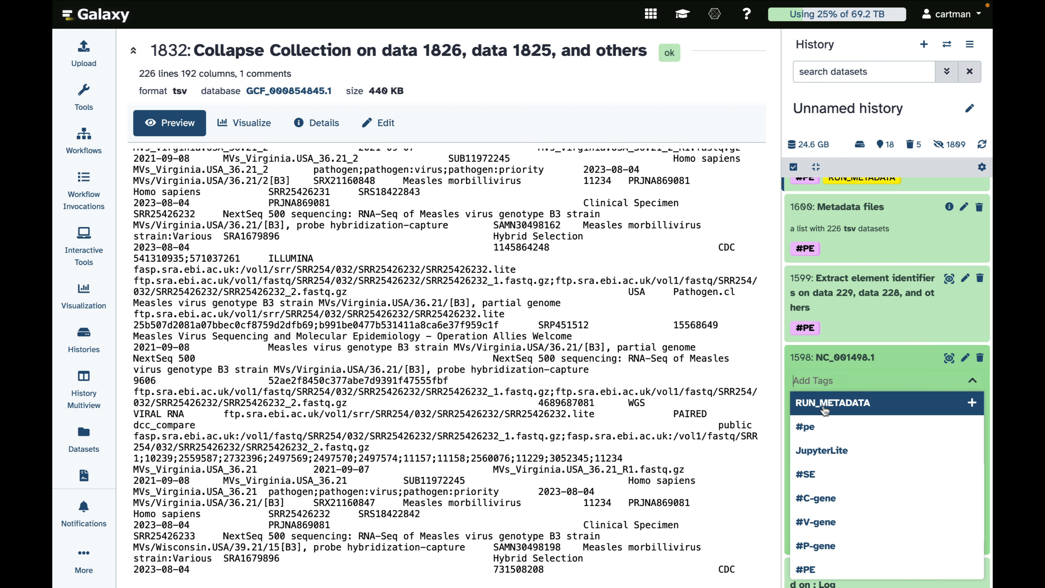
text(GENBANK)
key(Return)
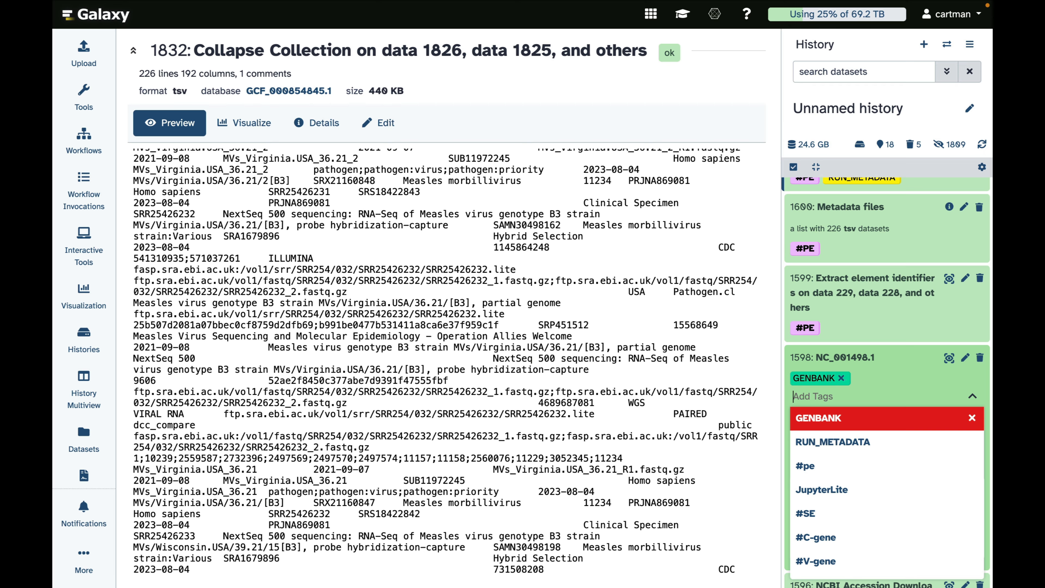
click(842, 365)
Step: Add the tag VARIANTS to the "Combined variant report for all samples" dataset
scroll(842, 367, down, 5)
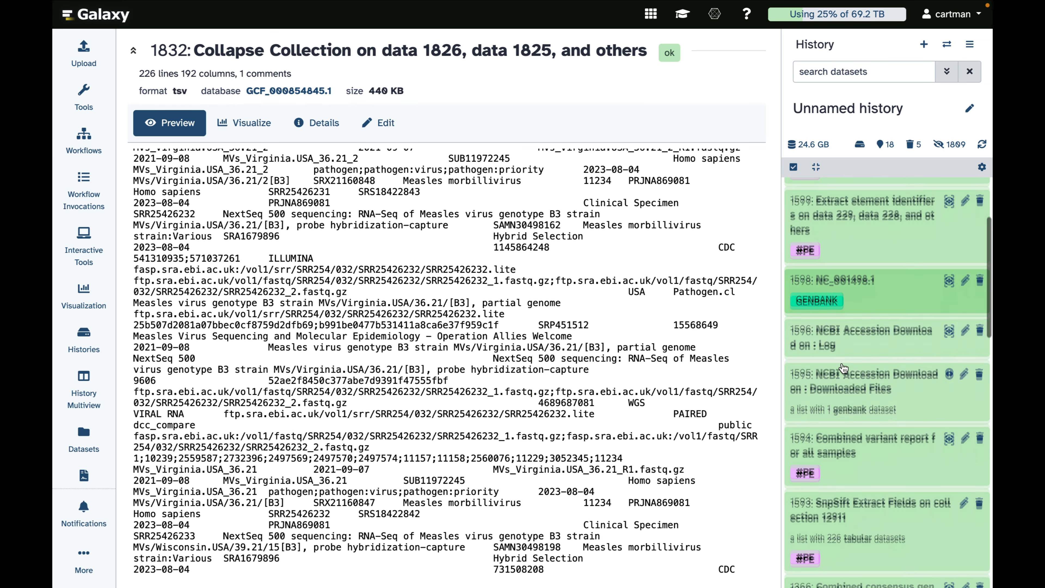
scroll(842, 366, down, 1)
scroll(842, 365, up, 2)
click(833, 364)
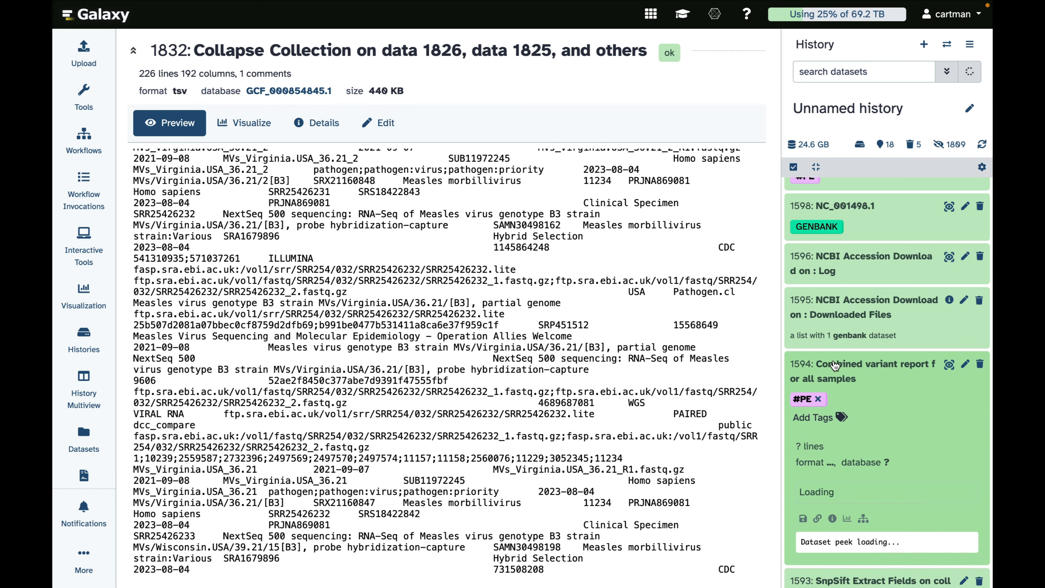
click(839, 417)
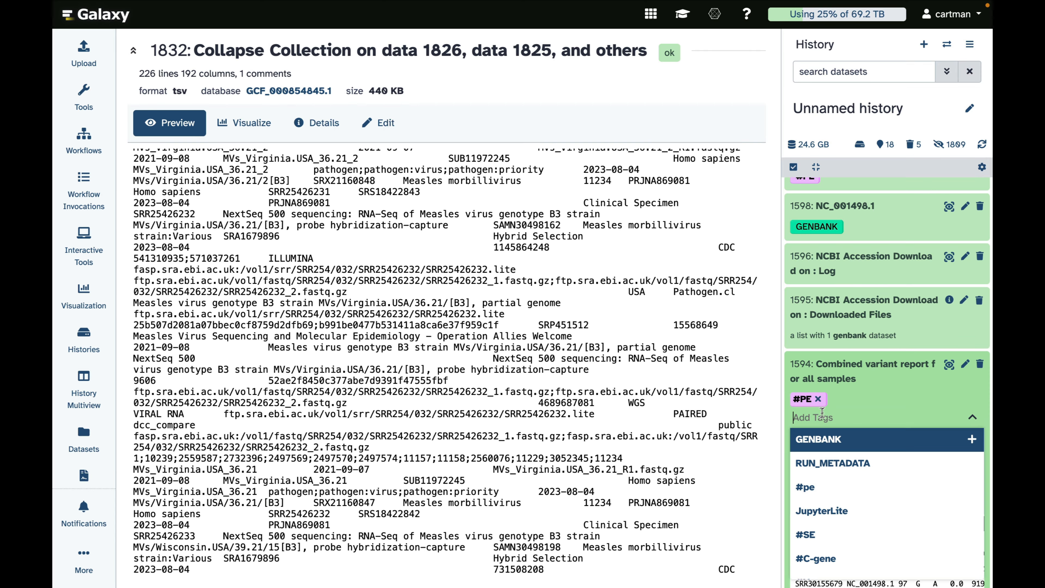
text(VARIANTS)
key(Return)
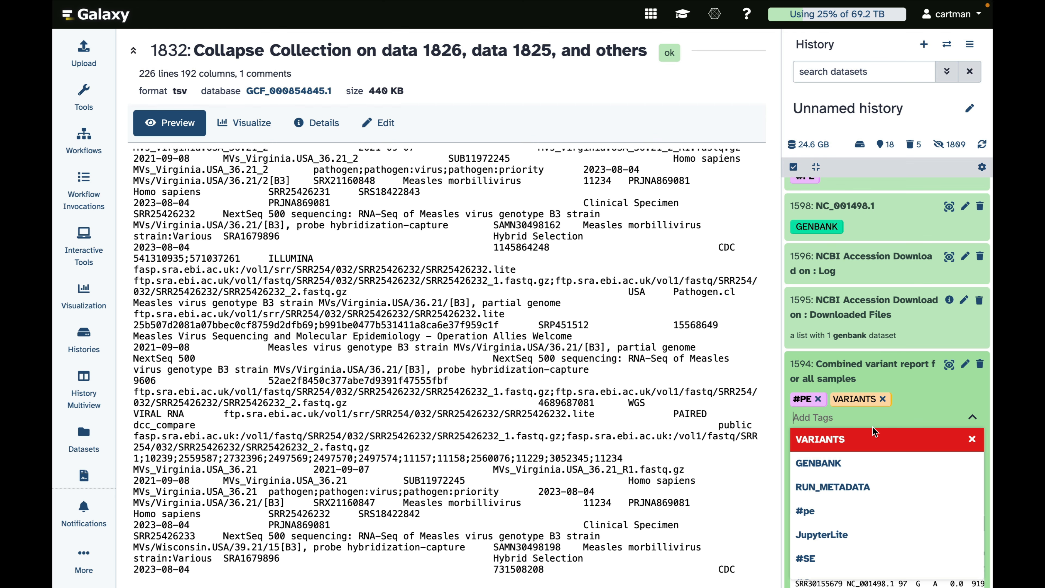
Step: Collapse the variant report entry and add the tag SEQUENCES to the "Combined consensus genomes for all samples" dataset
click(854, 367)
scroll(854, 367, down, 4)
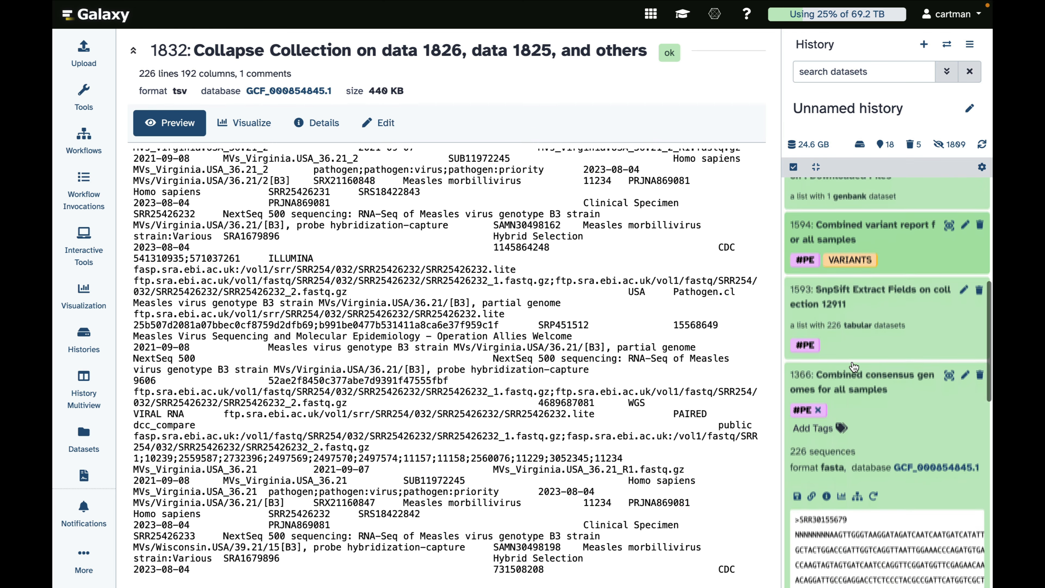
click(820, 373)
click(839, 377)
click(842, 420)
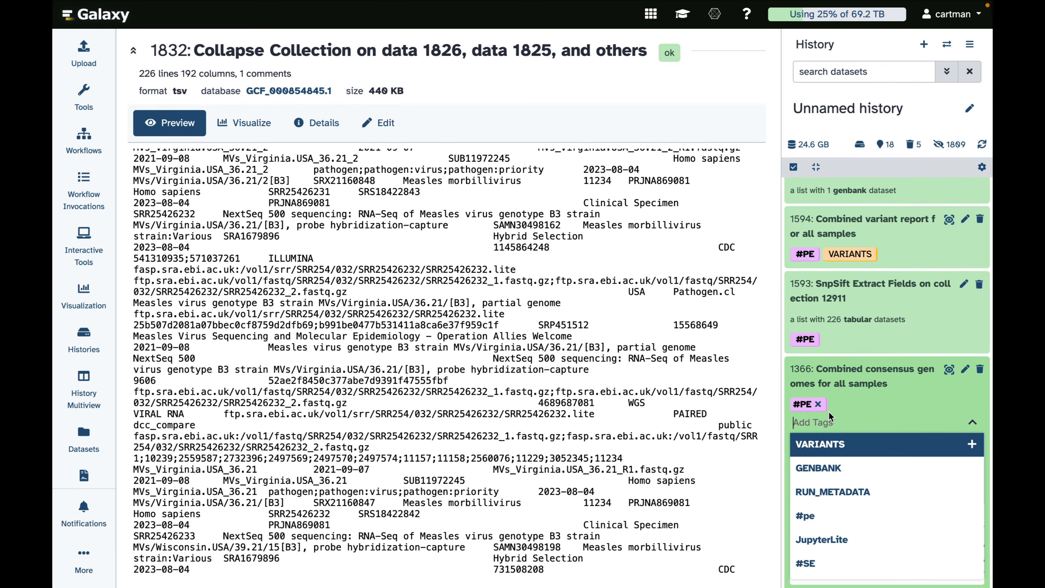
text(SEQUENCES)
key(Return)
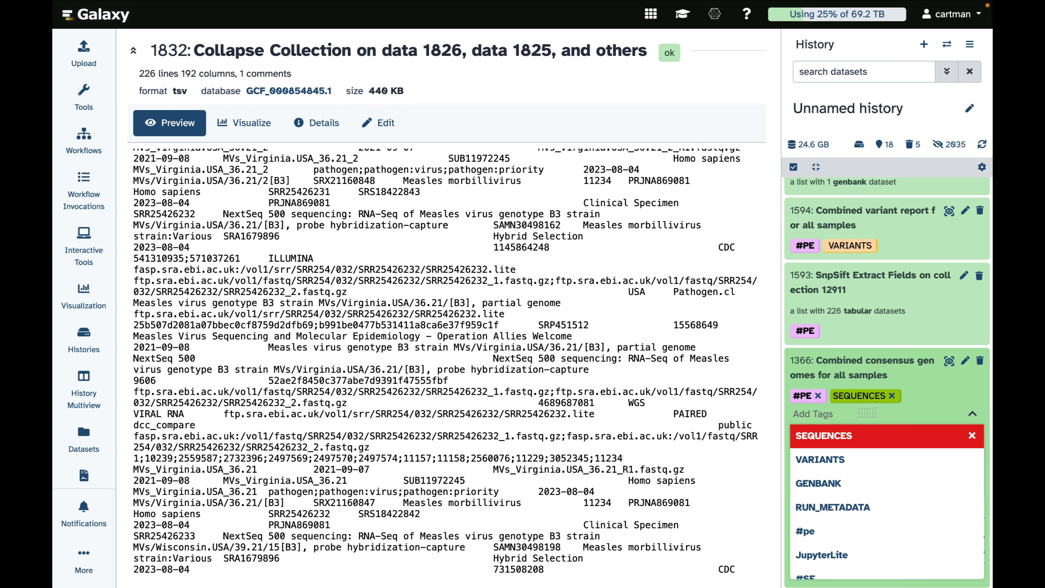
click(901, 365)
scroll(839, 306, up, 8)
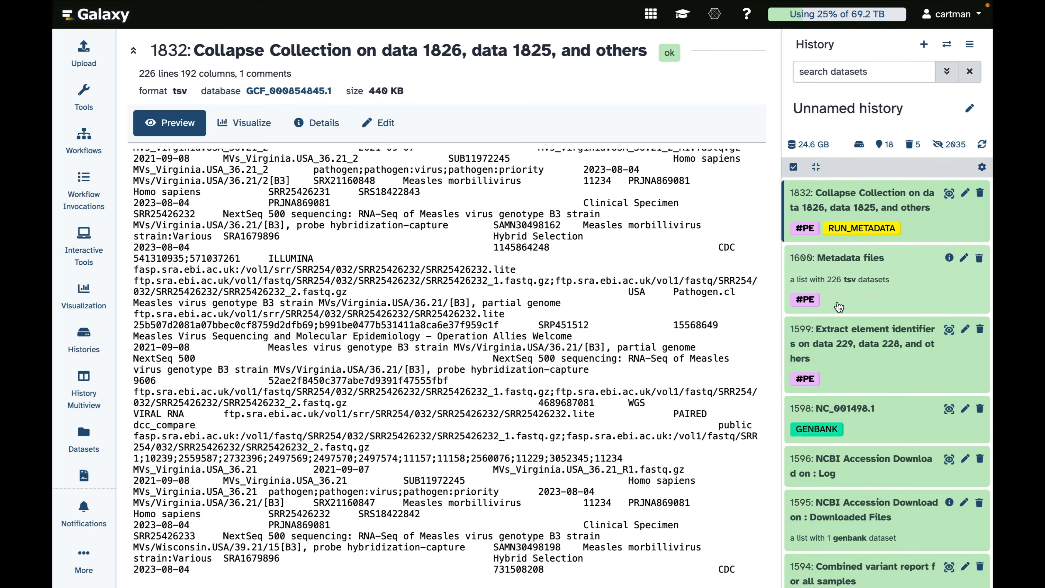
scroll(839, 306, down, 7)
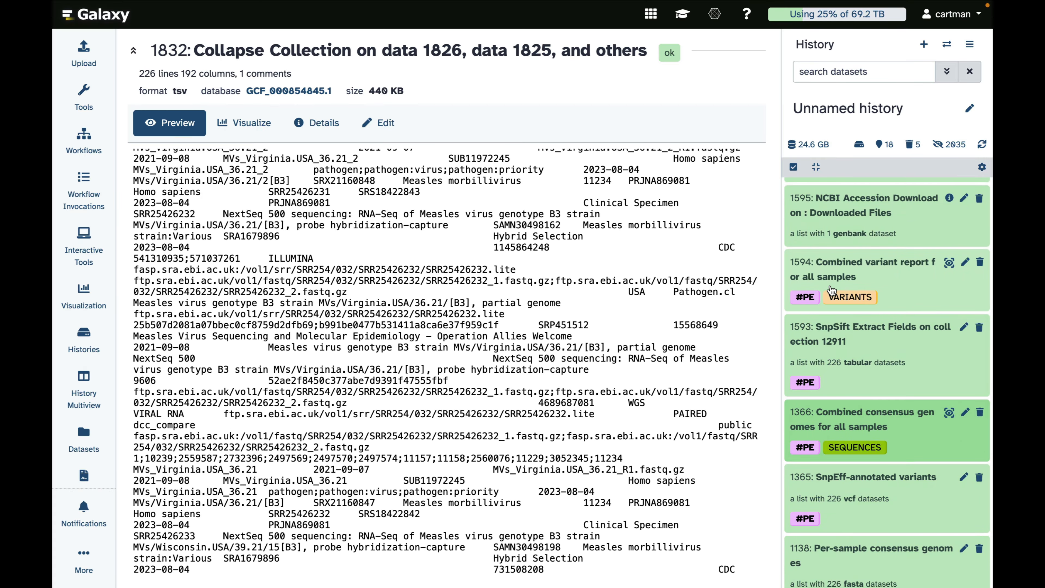
scroll(830, 290, up, 5)
scroll(824, 283, down, 5)
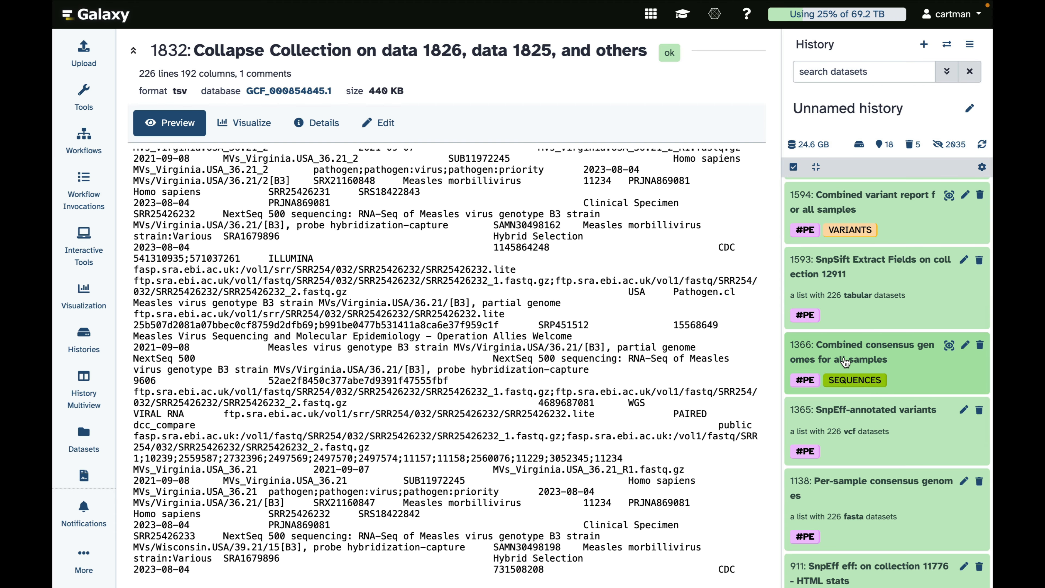
scroll(844, 362, up, 6)
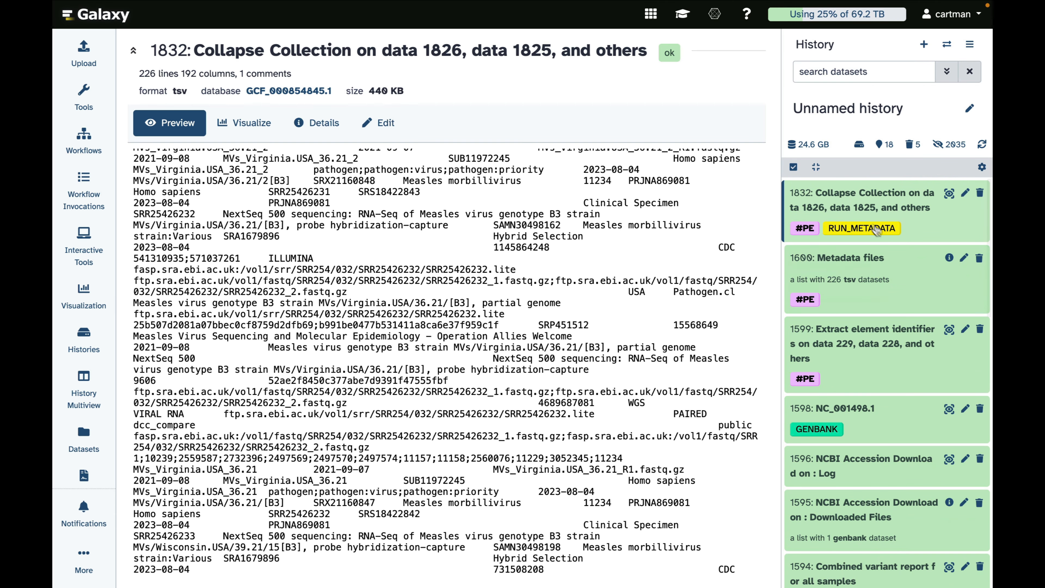